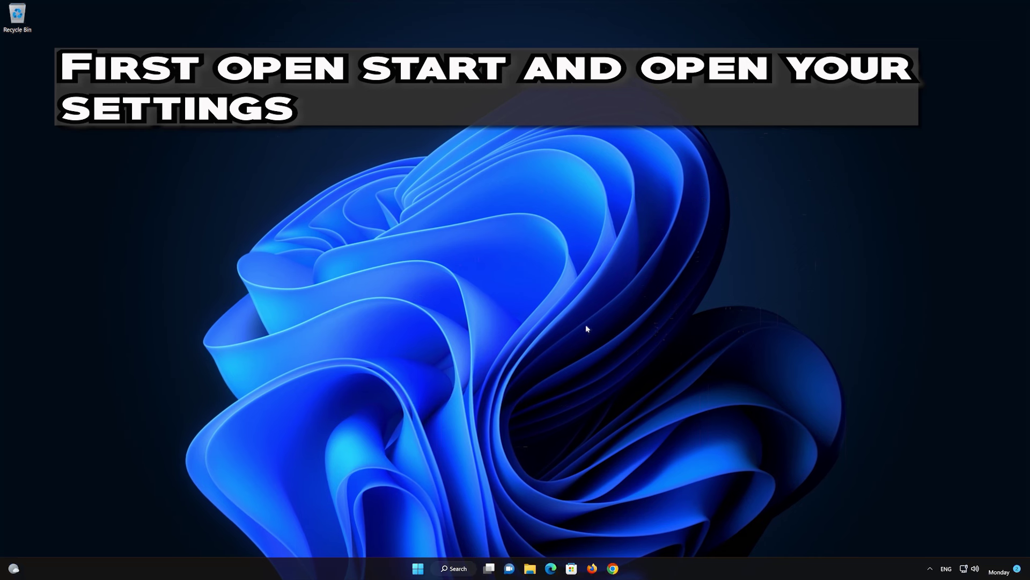
Step: Open the Windows Settings and go to the Apps & features list
{"action": "left_click", "coordinate": [417, 568]}
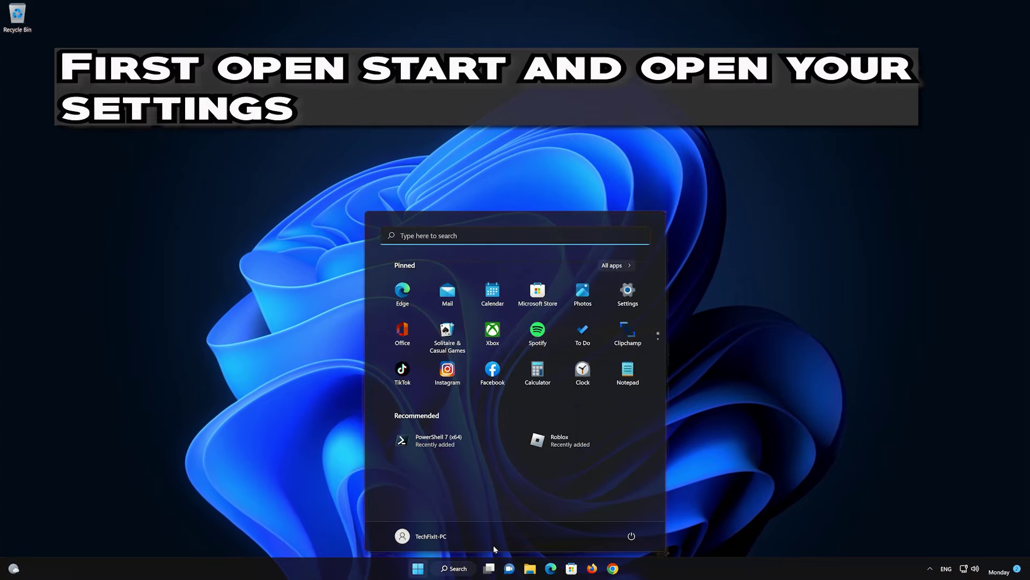
{"action": "left_click", "coordinate": [635, 292]}
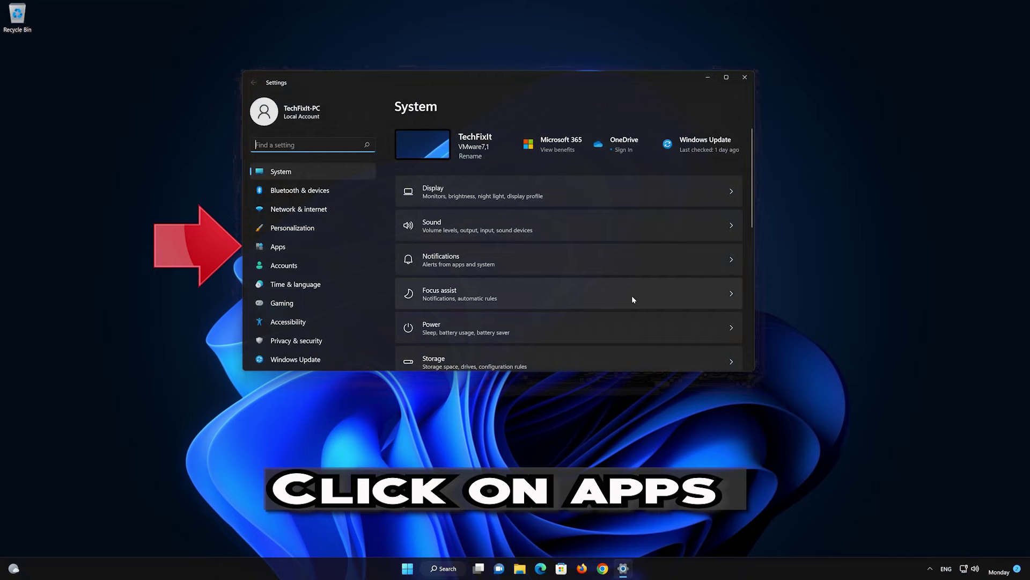
{"action": "left_click", "coordinate": [317, 244]}
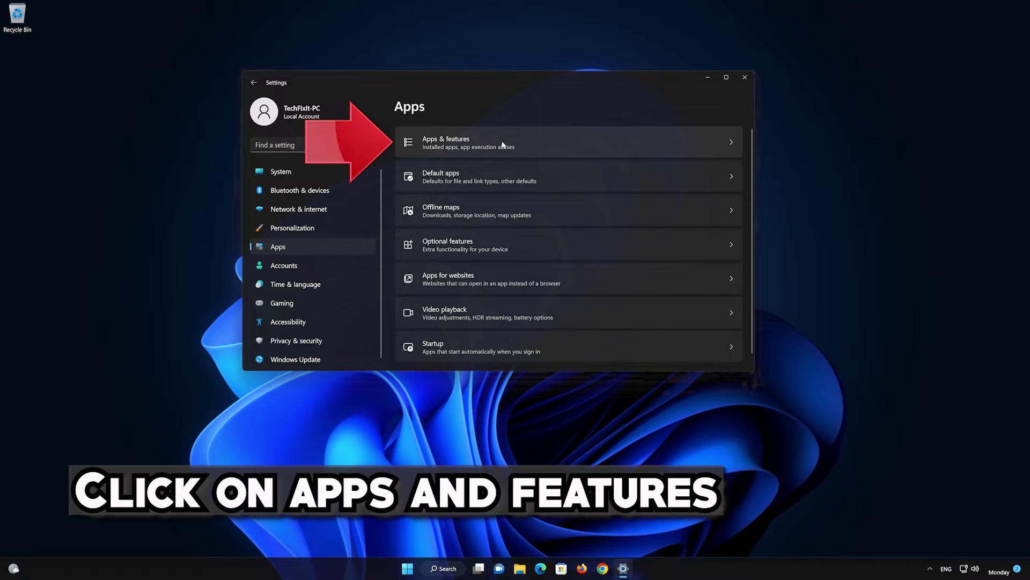
{"action": "left_click", "coordinate": [521, 138]}
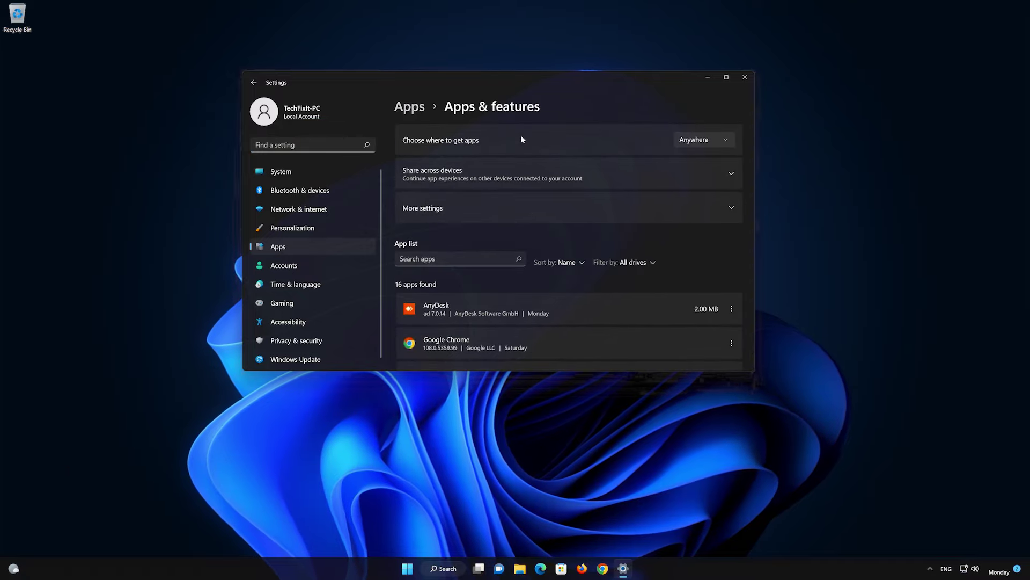
Step: Locate Microsoft Store in the installed apps and open its advanced options
{"action": "scroll", "coordinate": [564, 241], "scroll_direction": "down", "scroll_amount": 10}
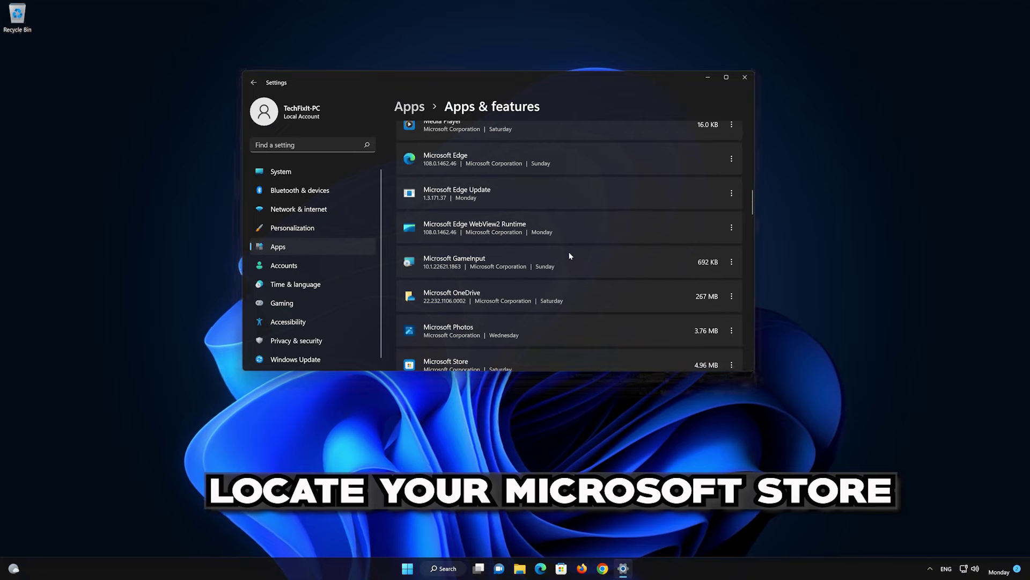
{"action": "scroll", "coordinate": [570, 256], "scroll_direction": "down", "scroll_amount": 2}
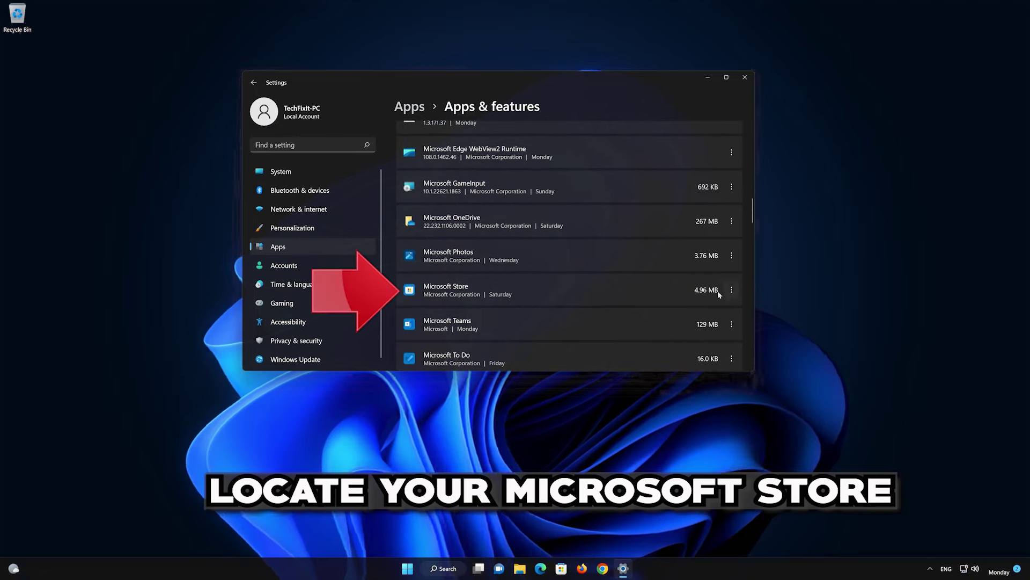
{"action": "left_click", "coordinate": [732, 291]}
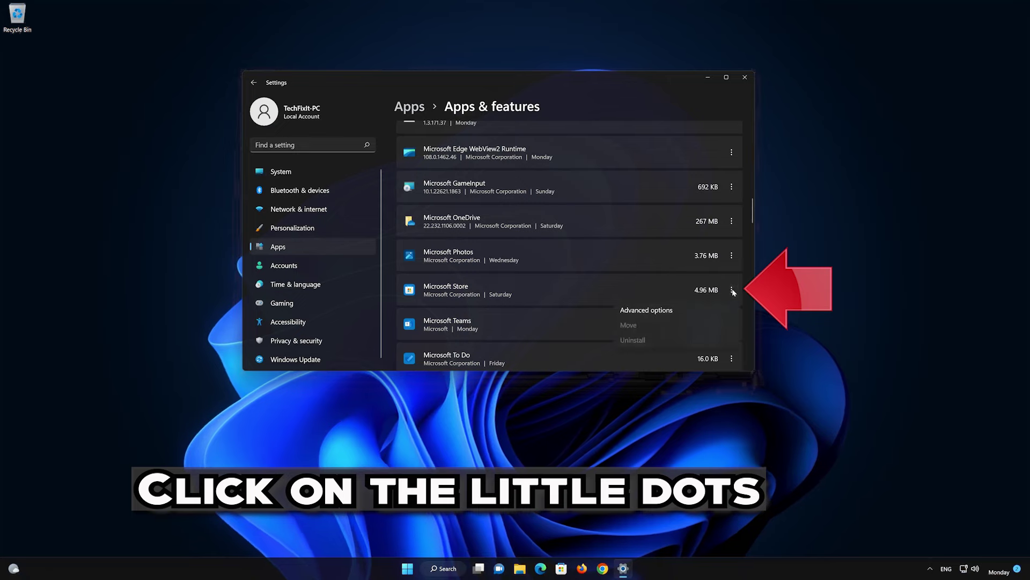
{"action": "left_click", "coordinate": [686, 306]}
Step: Repair the Microsoft Store app, then reset it and confirm deleting its app data
{"action": "scroll", "coordinate": [664, 302], "scroll_direction": "down", "scroll_amount": 1}
{"action": "scroll", "coordinate": [664, 302], "scroll_direction": "down", "scroll_amount": 8}
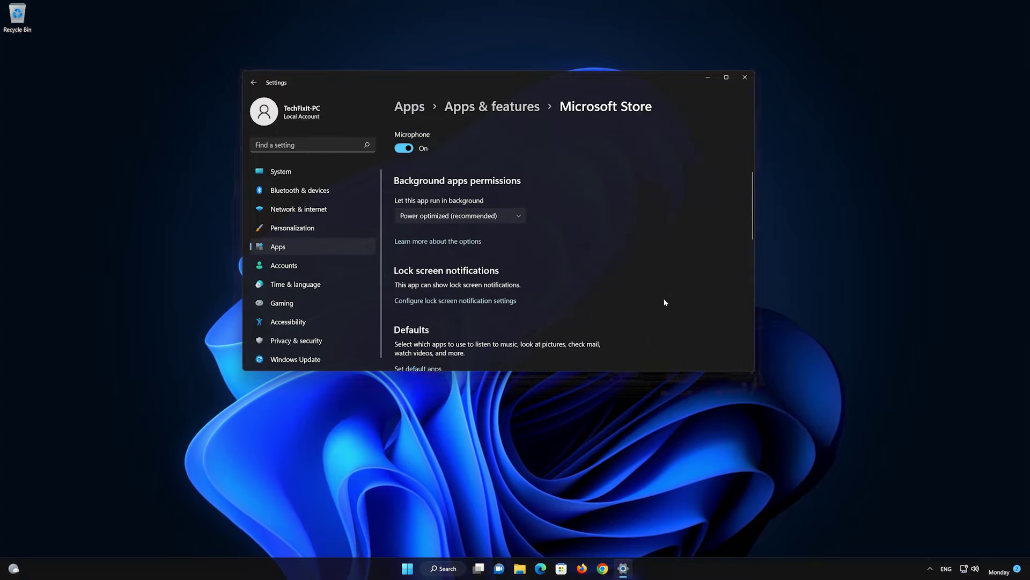
{"action": "scroll", "coordinate": [665, 302], "scroll_direction": "down", "scroll_amount": 3}
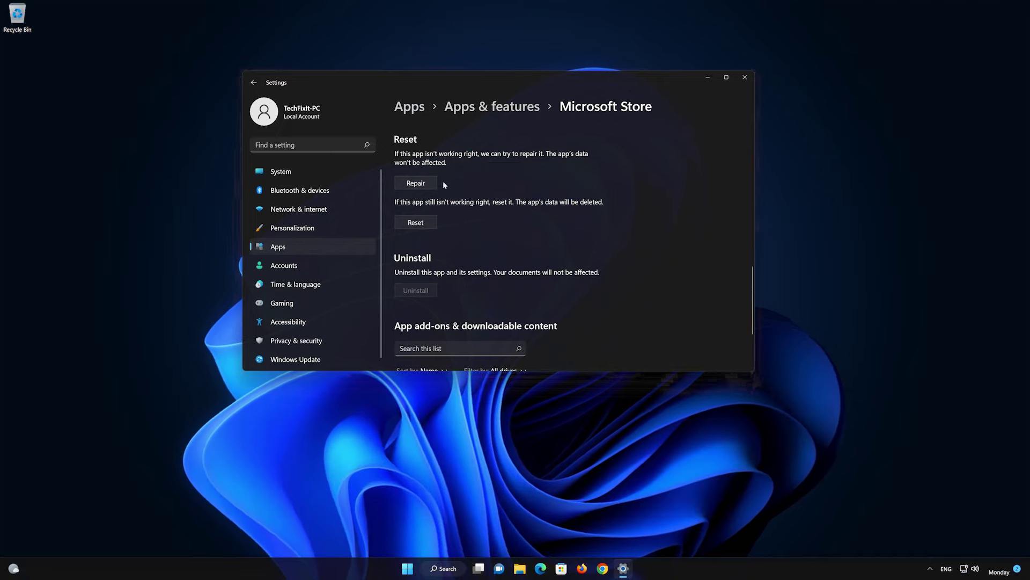
{"action": "left_click", "coordinate": [428, 183]}
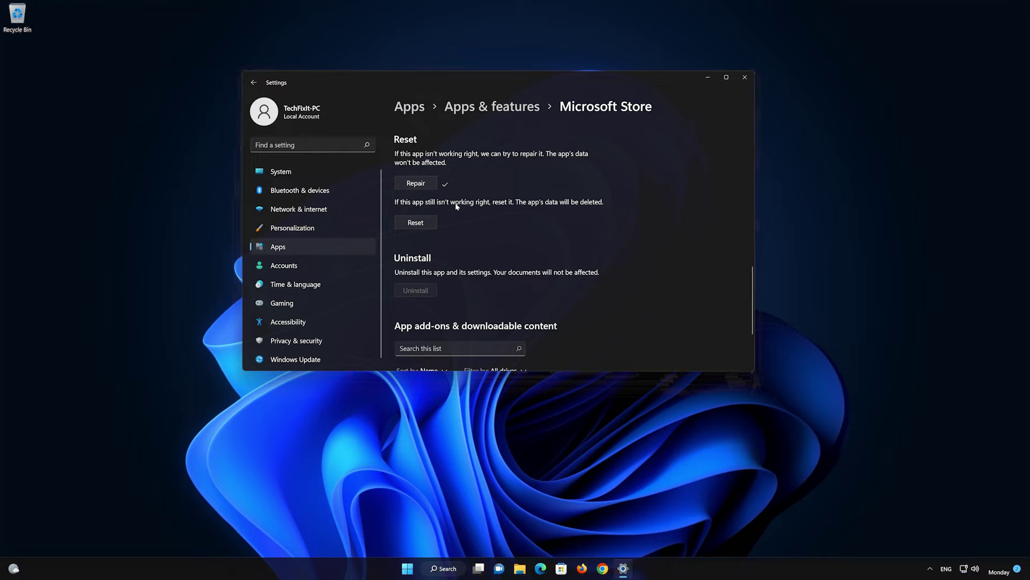
{"action": "left_click", "coordinate": [411, 224]}
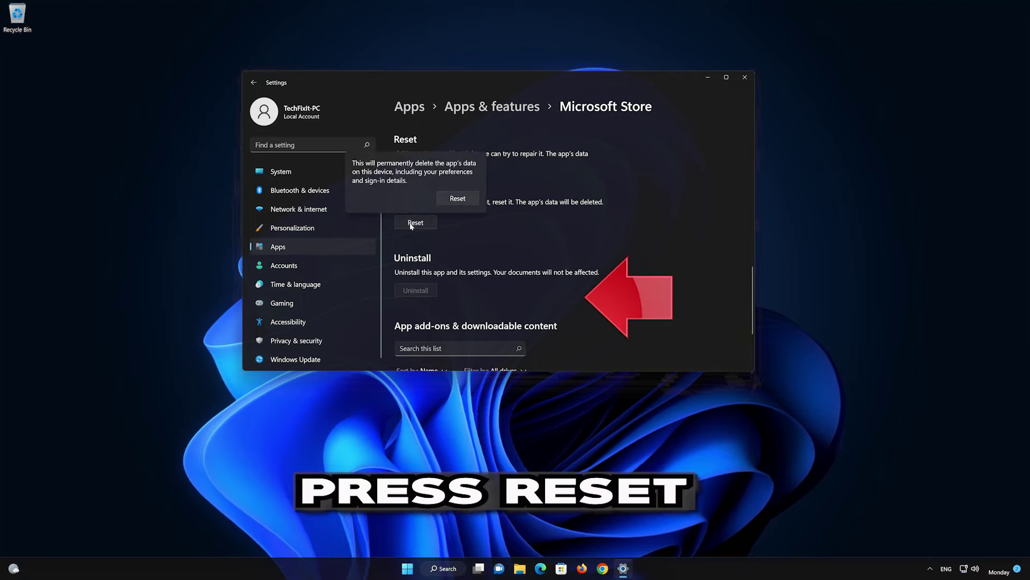
{"action": "left_click", "coordinate": [456, 199]}
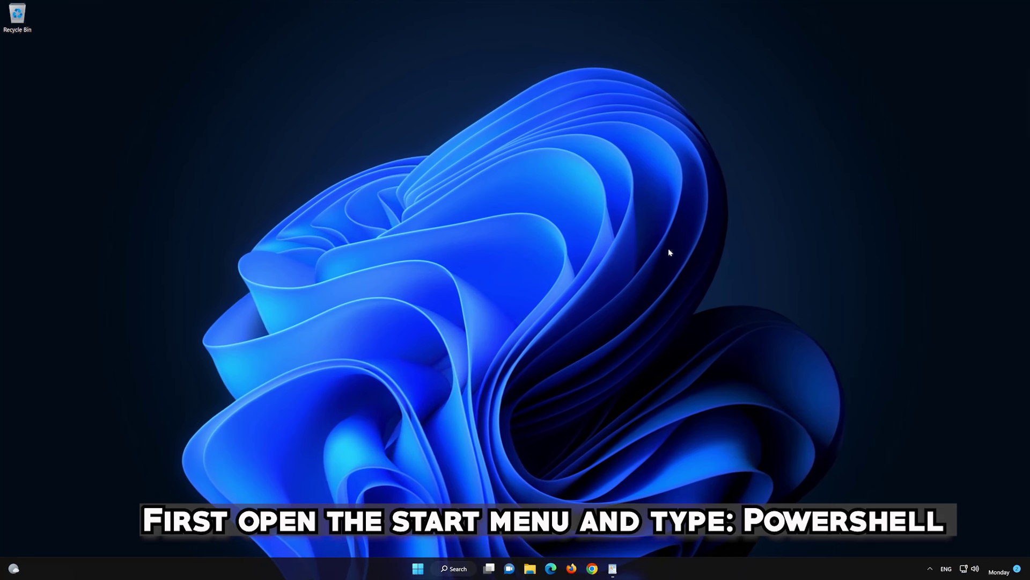
Step: Search for powershell, run PowerShell 7 (x64) as administrator, allow the elevation, and move its window toward the middle of the desktop
{"action": "left_click", "coordinate": [417, 571]}
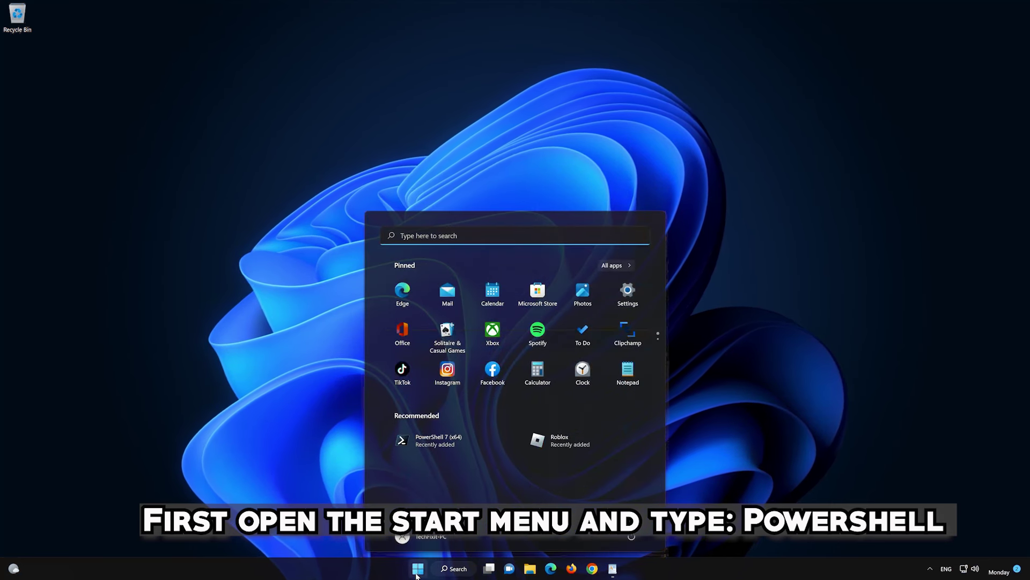
{"action": "type", "text": "po"}
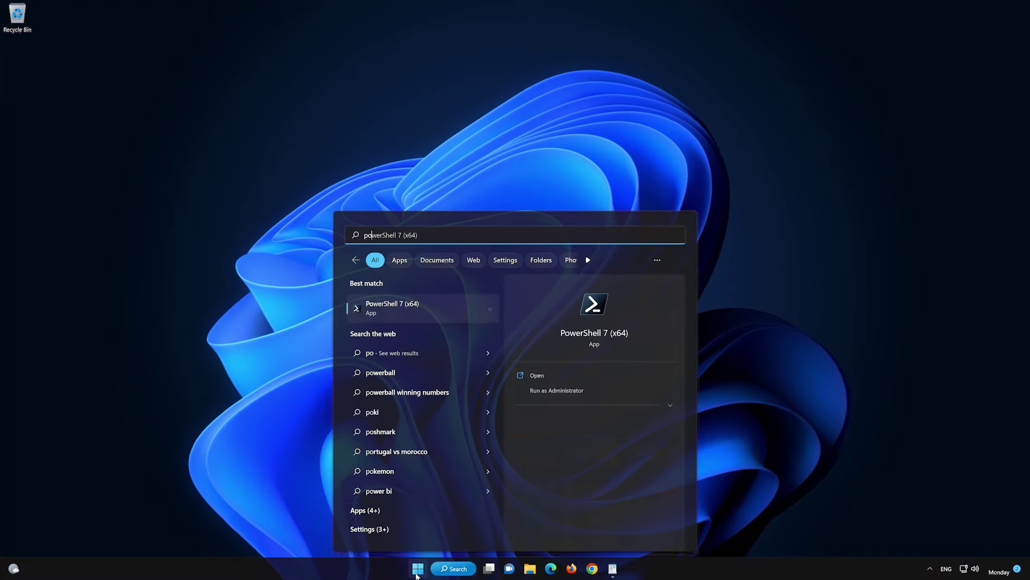
{"action": "type", "text": "wershell"}
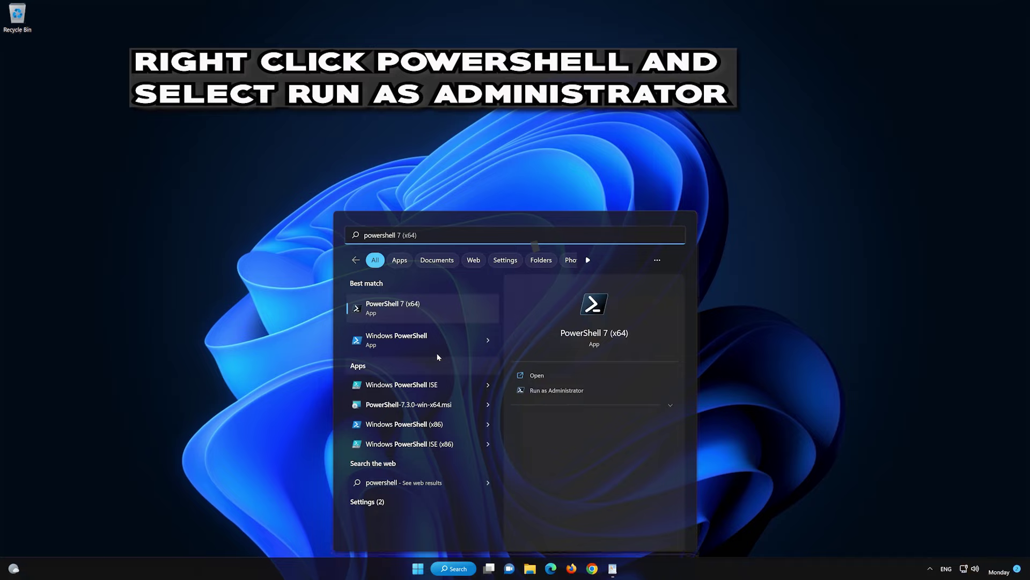
{"action": "right_click", "coordinate": [439, 311]}
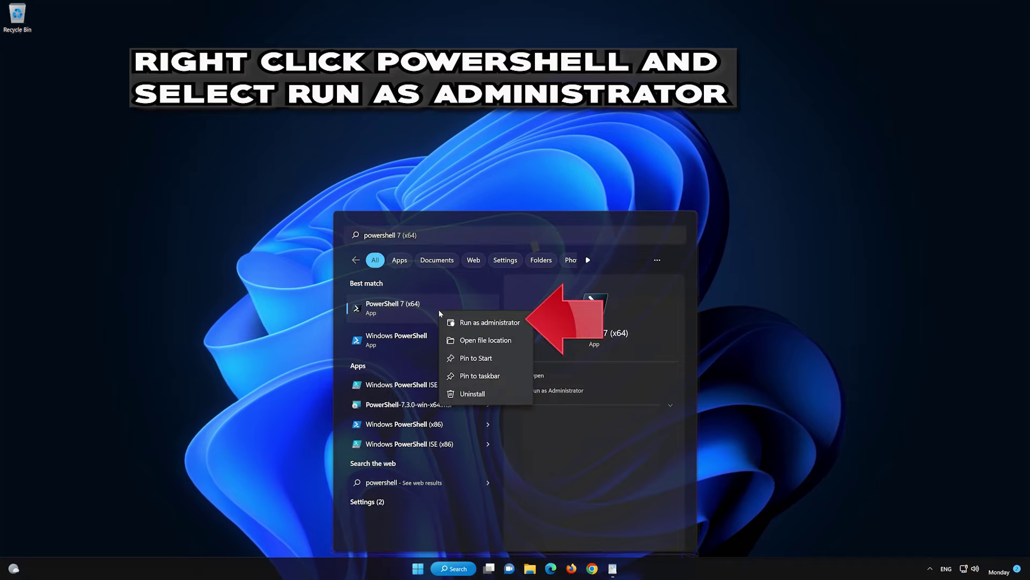
{"action": "left_click", "coordinate": [501, 322]}
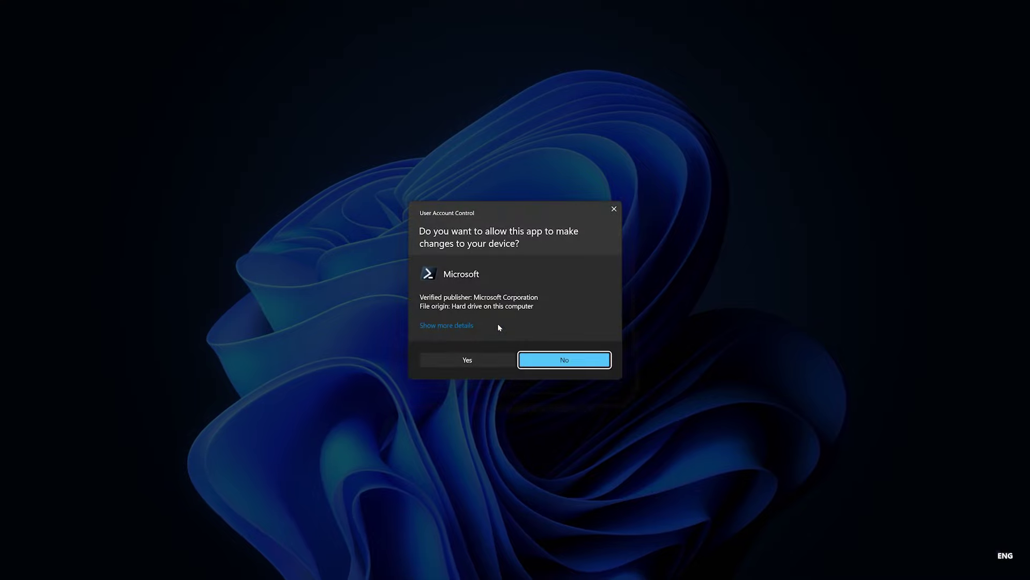
{"action": "left_click", "coordinate": [465, 360]}
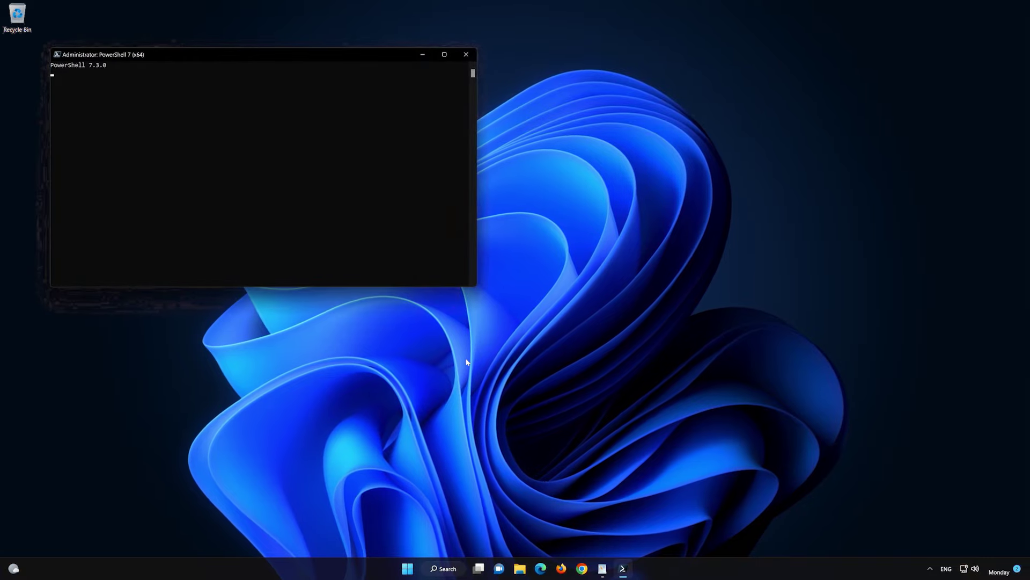
{"action": "left_click_drag", "start_coordinate": [311, 59], "coordinate": [600, 114]}
Step: Switch to the WordPad document, copy the first command, the one for *WindowsStore* with -AllUsers, and minimize the document
{"action": "key", "text": "alt+Tab"}
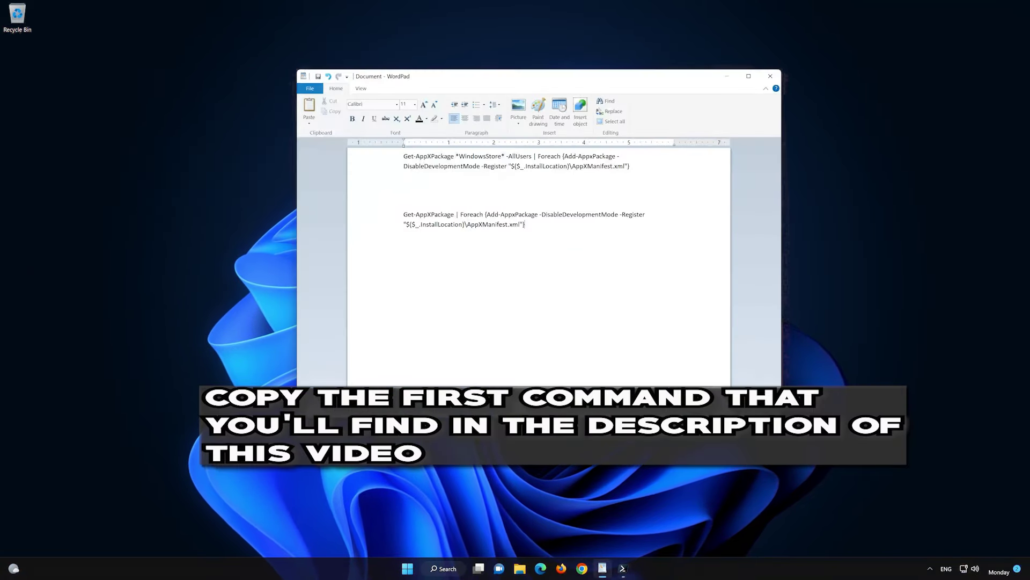
{"action": "left_click_drag", "start_coordinate": [631, 168], "coordinate": [415, 156]}
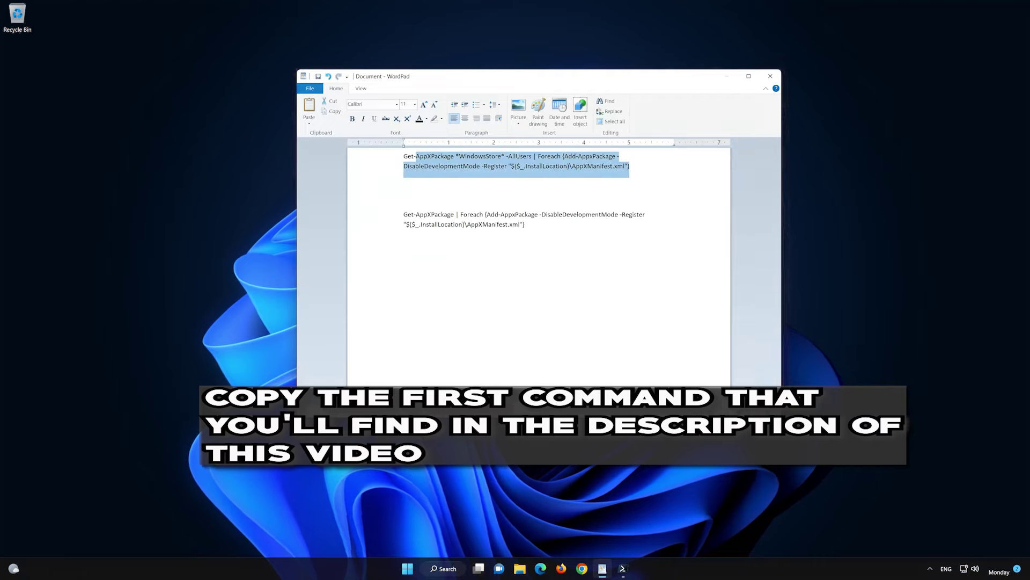
{"action": "right_click", "coordinate": [422, 160]}
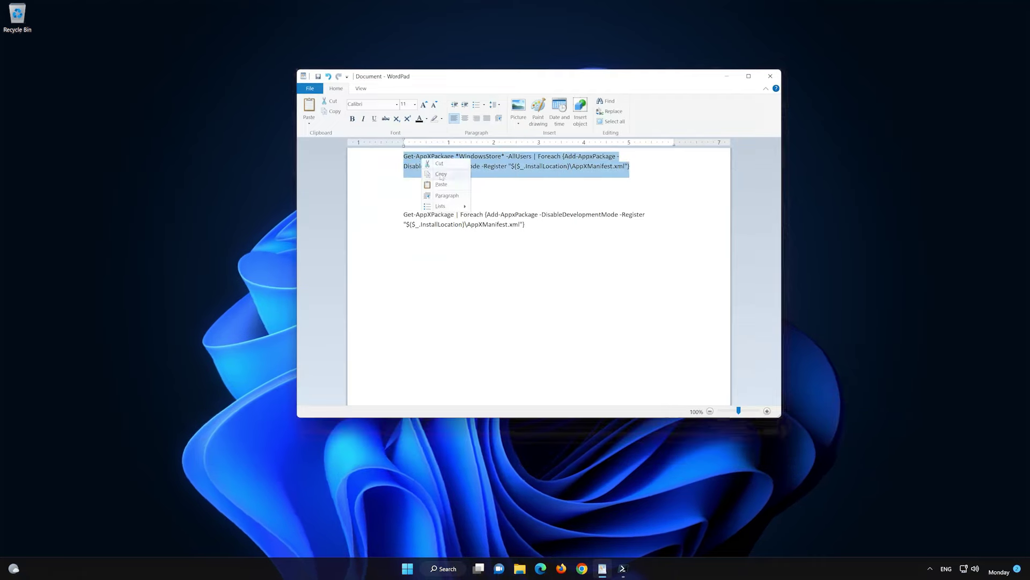
{"action": "left_click", "coordinate": [436, 176]}
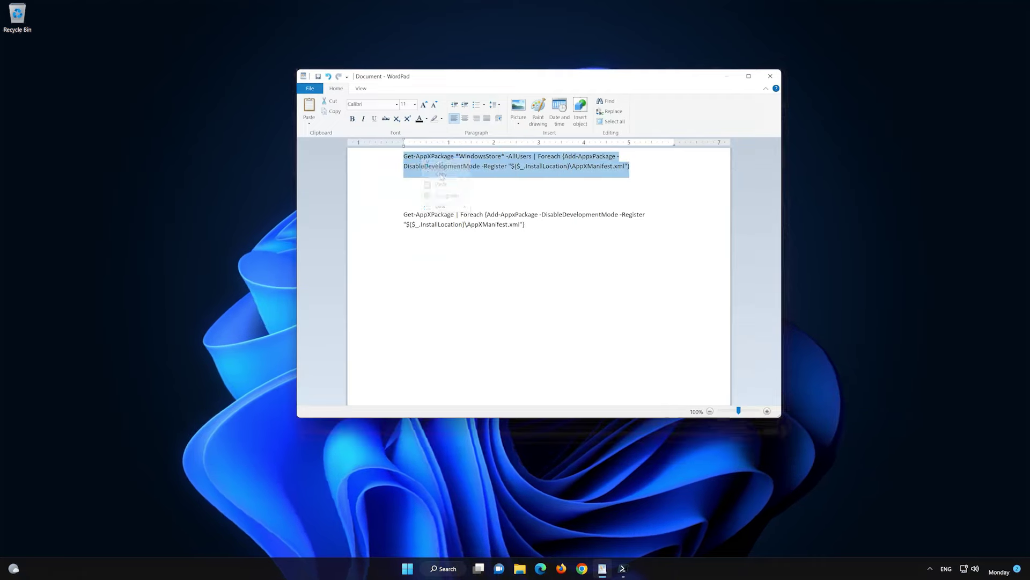
{"action": "left_click", "coordinate": [729, 78]}
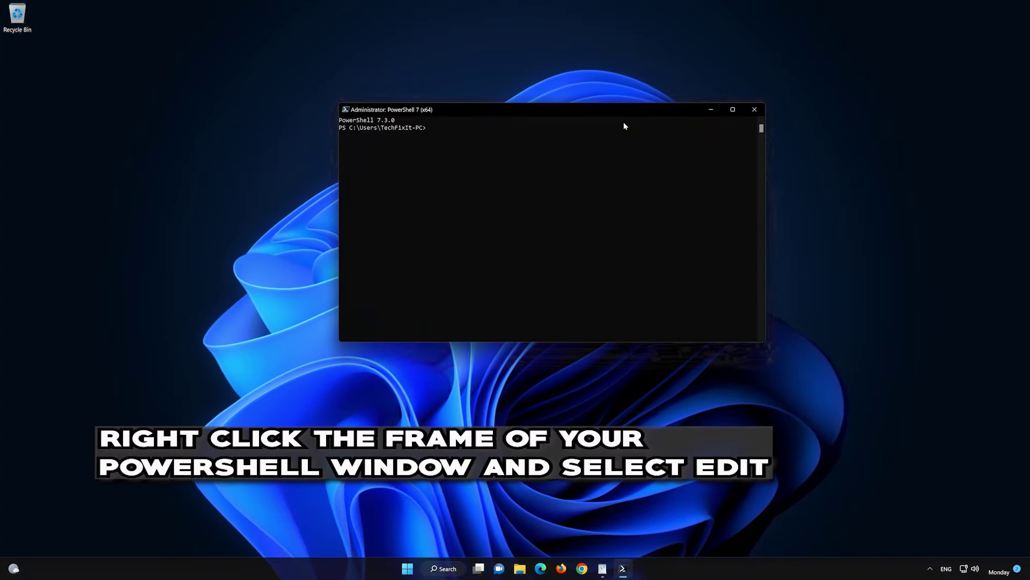
Step: Paste and run Get-AppXPackage *WindowsStore* -AllUsers | Foreach {Add-AppxPackage -DisableDevelopmentMode -Register "$($_.InstallLocation)\AppXManifest.xml"} in the administrator PowerShell window
{"action": "right_click", "coordinate": [558, 110]}
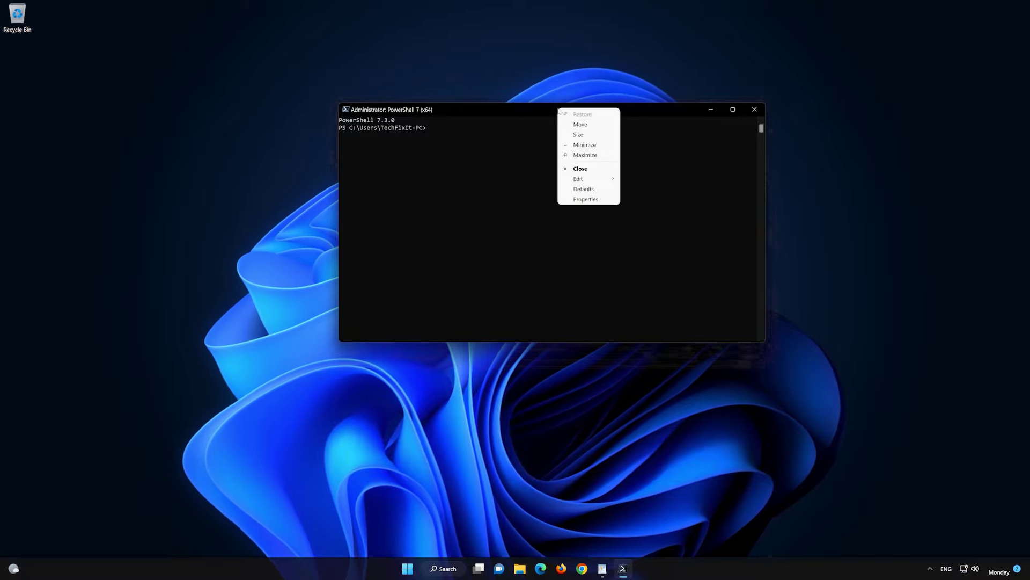
{"action": "mouse_move", "coordinate": [588, 179]}
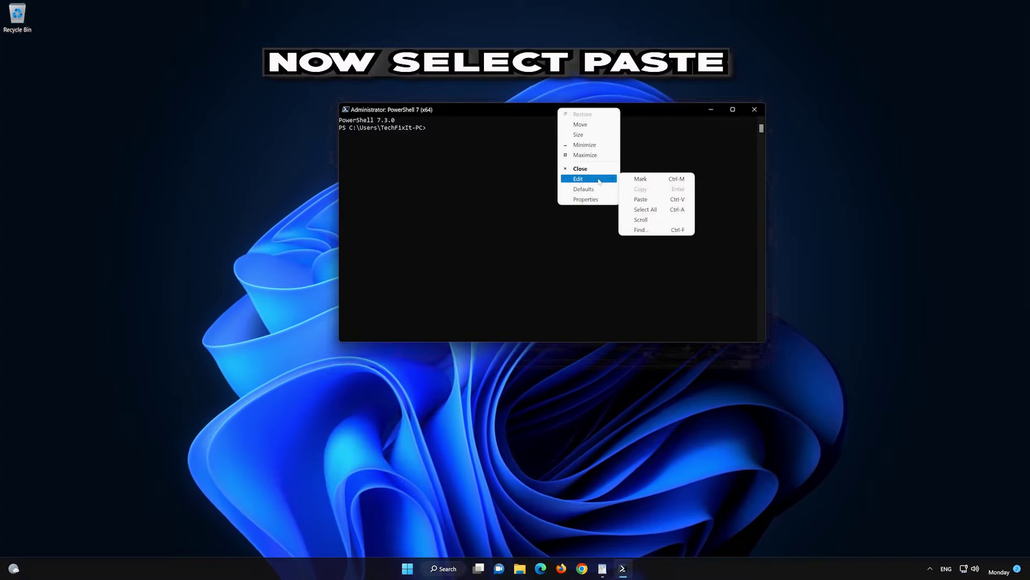
{"action": "left_click", "coordinate": [669, 198]}
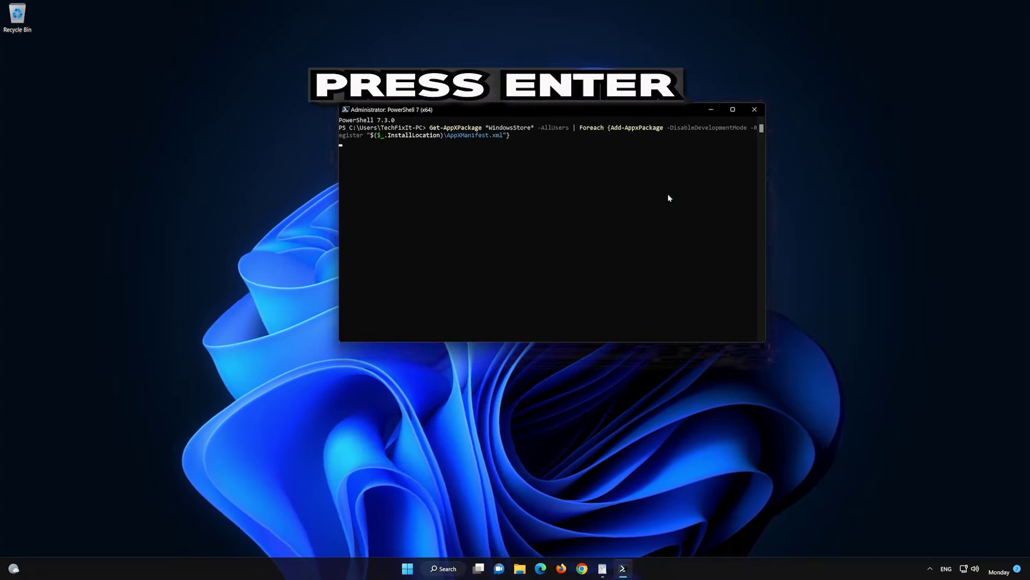
{"action": "key", "text": "Return"}
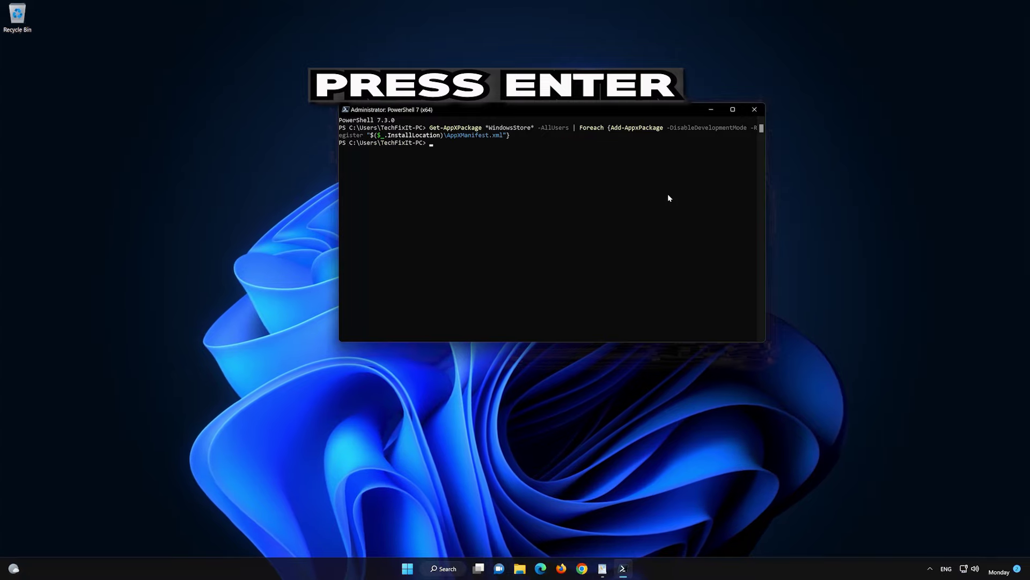
Step: Return to the WordPad document, copy the second Get-AppXPackage command, the one without *WindowsStore*, and minimize the document
{"action": "left_click", "coordinate": [603, 569]}
{"action": "left_click_drag", "start_coordinate": [525, 224], "coordinate": [416, 214]}
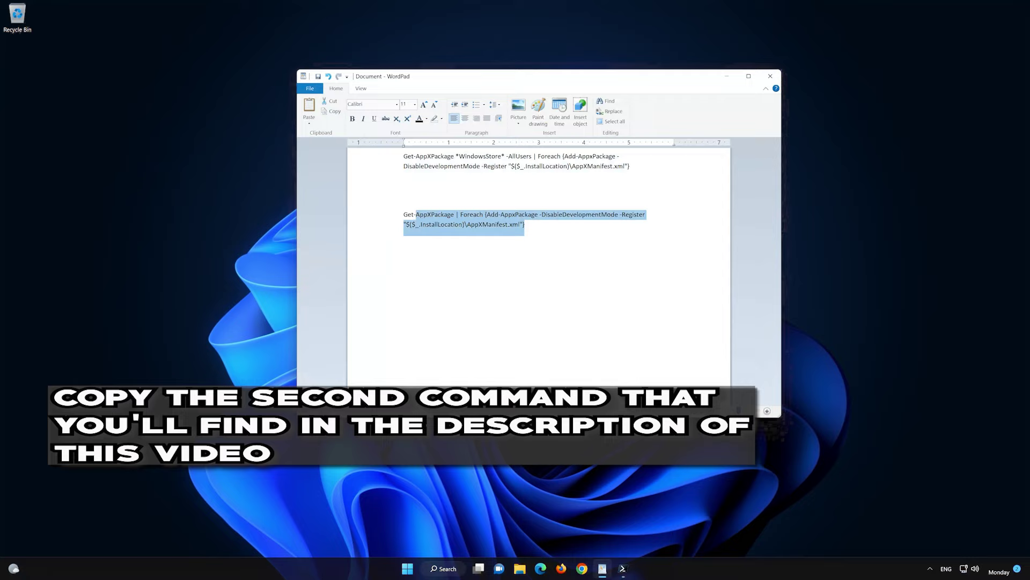
{"action": "right_click", "coordinate": [424, 217]}
{"action": "left_click", "coordinate": [440, 232]}
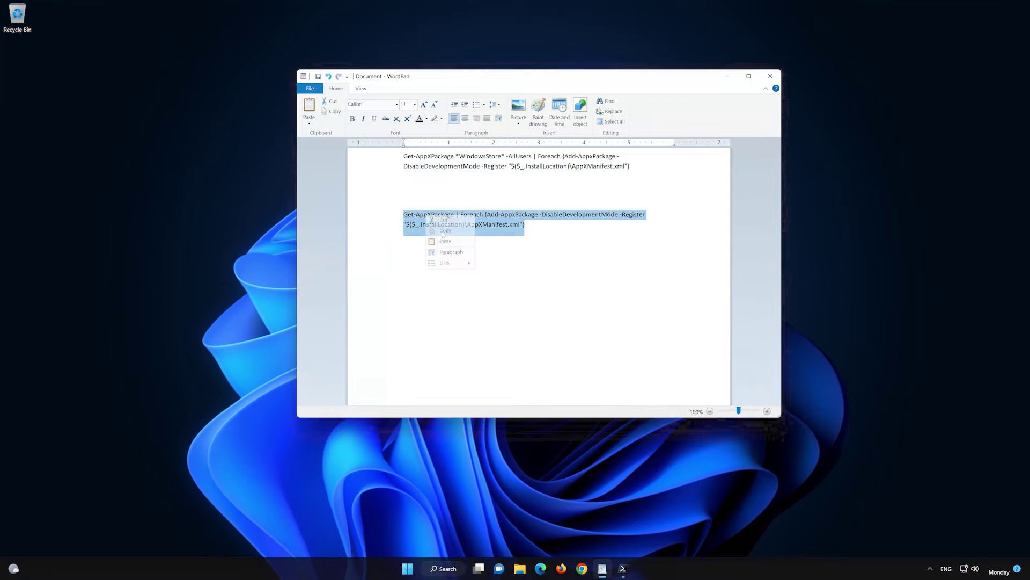
{"action": "left_click", "coordinate": [726, 77]}
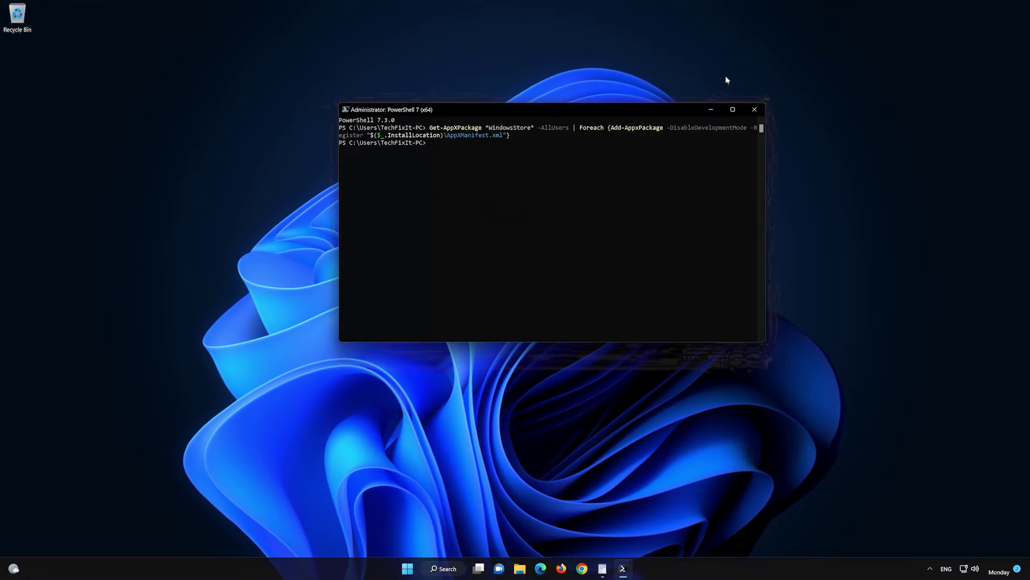
Step: Paste and run Get-AppXPackage | Foreach {Add-AppxPackage -DisableDevelopmentMode -Register "$($_.InstallLocation)\AppXManifest.xml"} in the administrator PowerShell window
{"action": "right_click", "coordinate": [469, 108]}
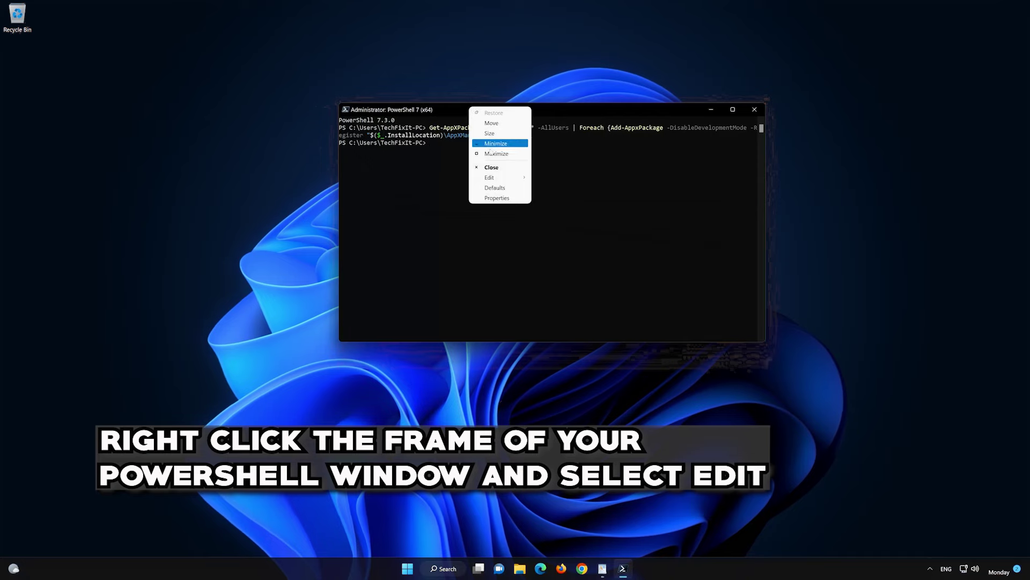
{"action": "mouse_move", "coordinate": [499, 182]}
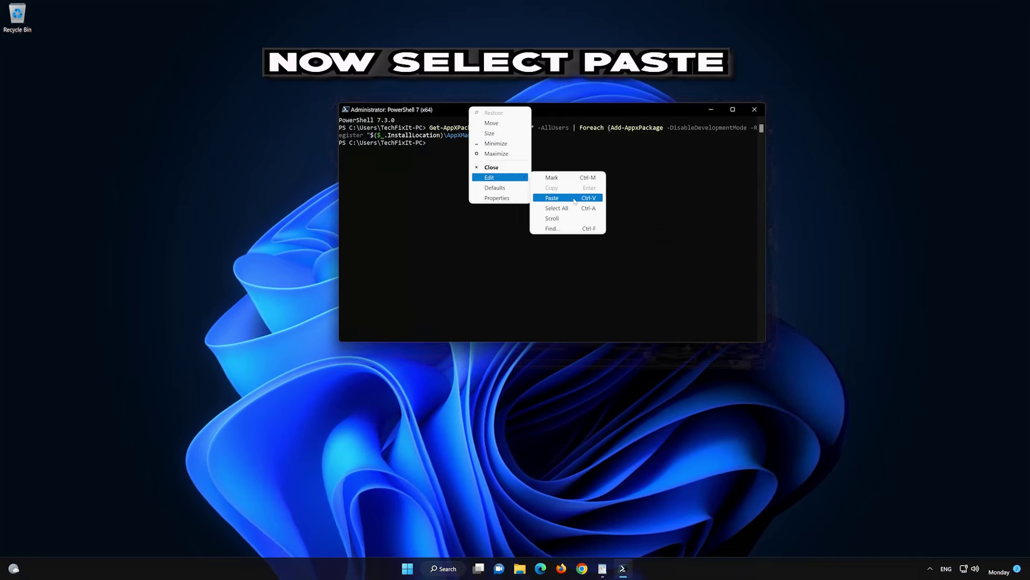
{"action": "left_click", "coordinate": [574, 200]}
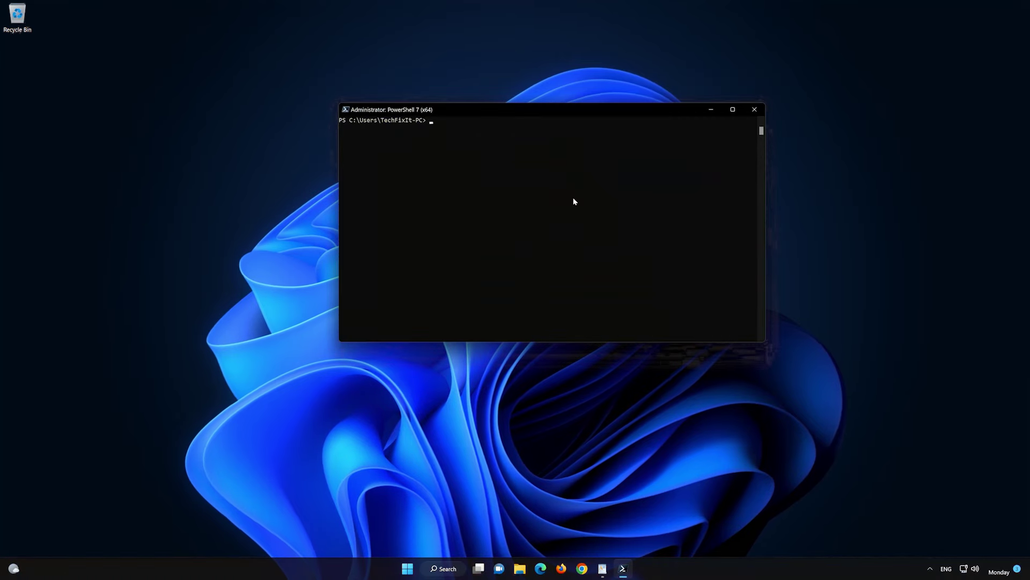
Step: Run the exit command to close the administrator PowerShell session
{"action": "type", "text": "exi"}
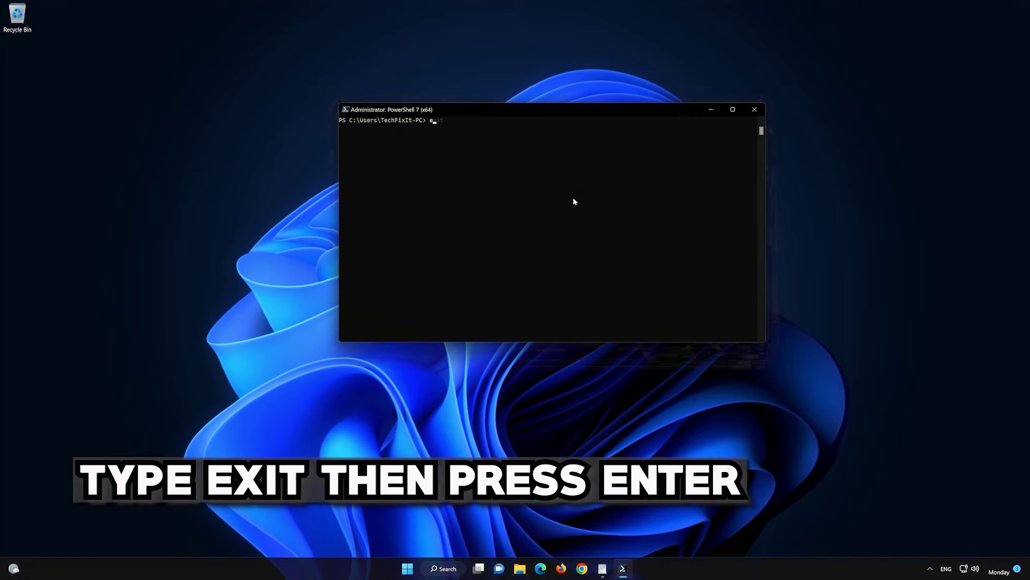
{"action": "type", "text": "t"}
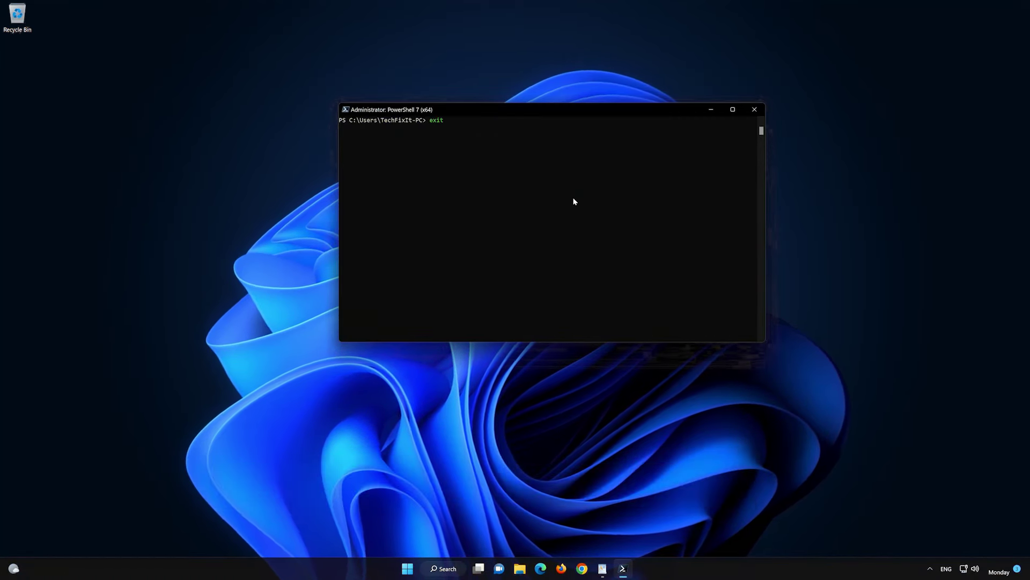
{"action": "key", "text": "Return"}
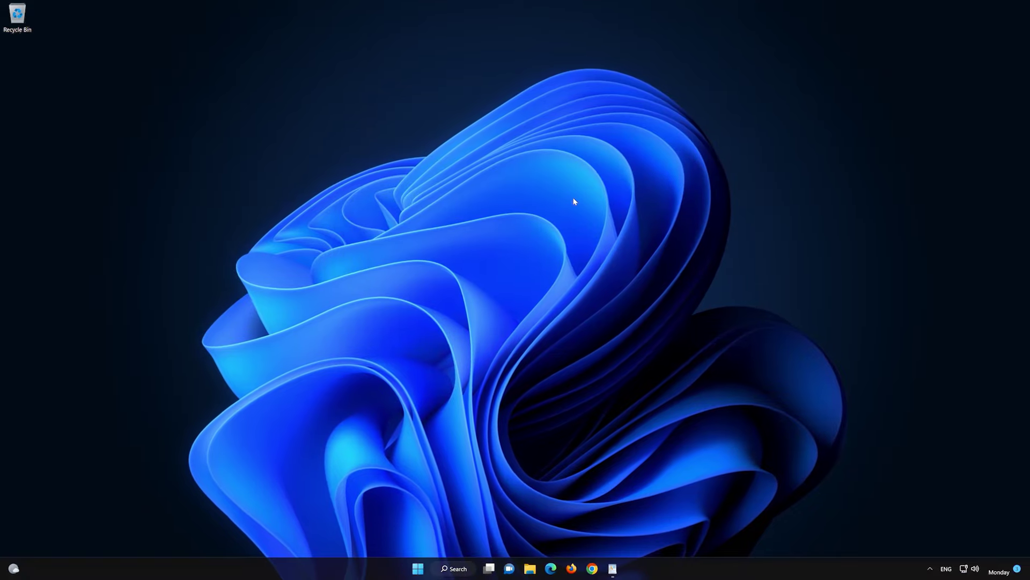
Step: Search for Microsoft Store from Start, pin it to the taskbar, and open it from there
{"action": "left_click", "coordinate": [419, 570]}
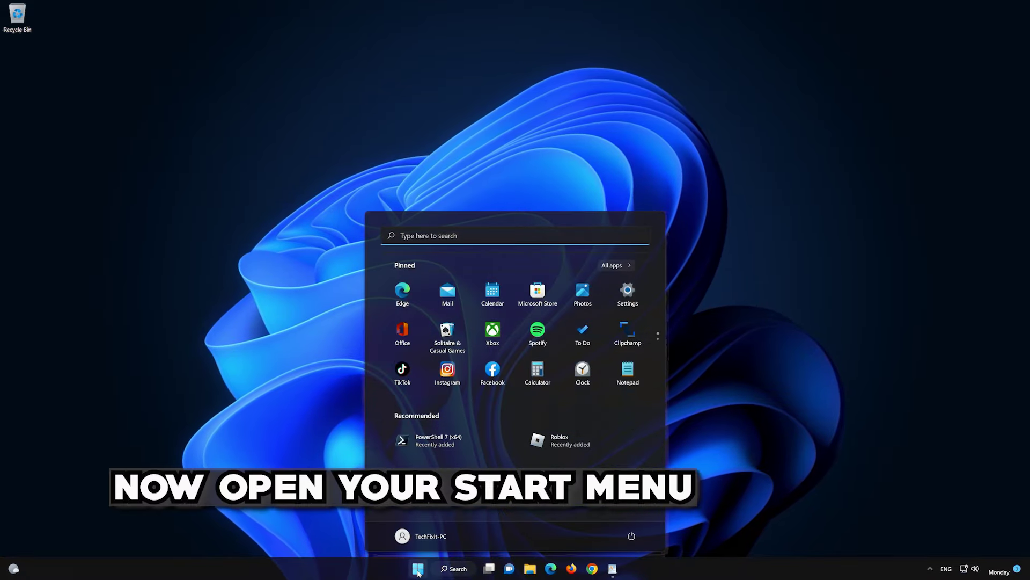
{"action": "type", "text": "mi"}
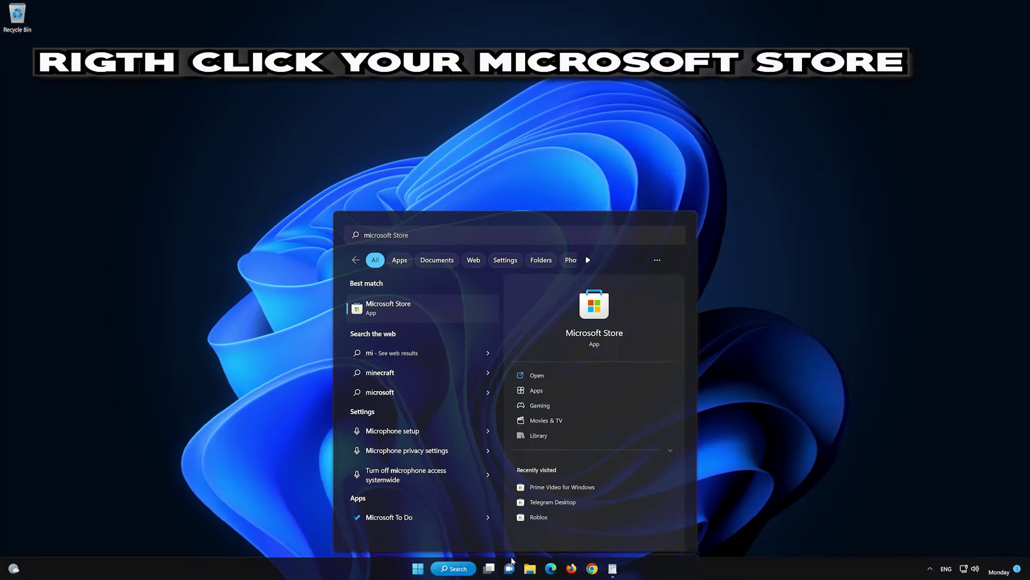
{"action": "right_click", "coordinate": [472, 311]}
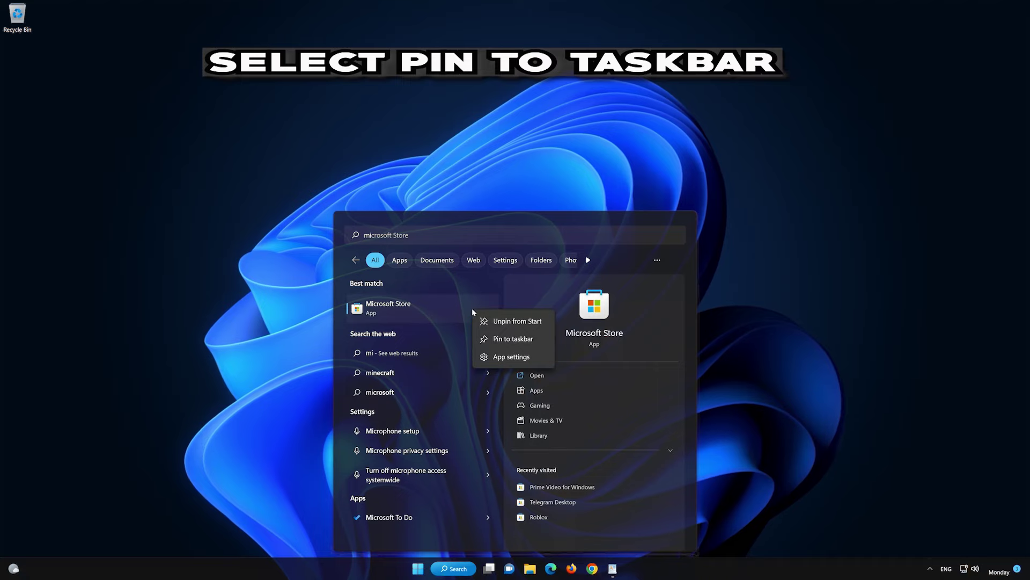
{"action": "left_click", "coordinate": [518, 339]}
{"action": "left_click", "coordinate": [745, 365]}
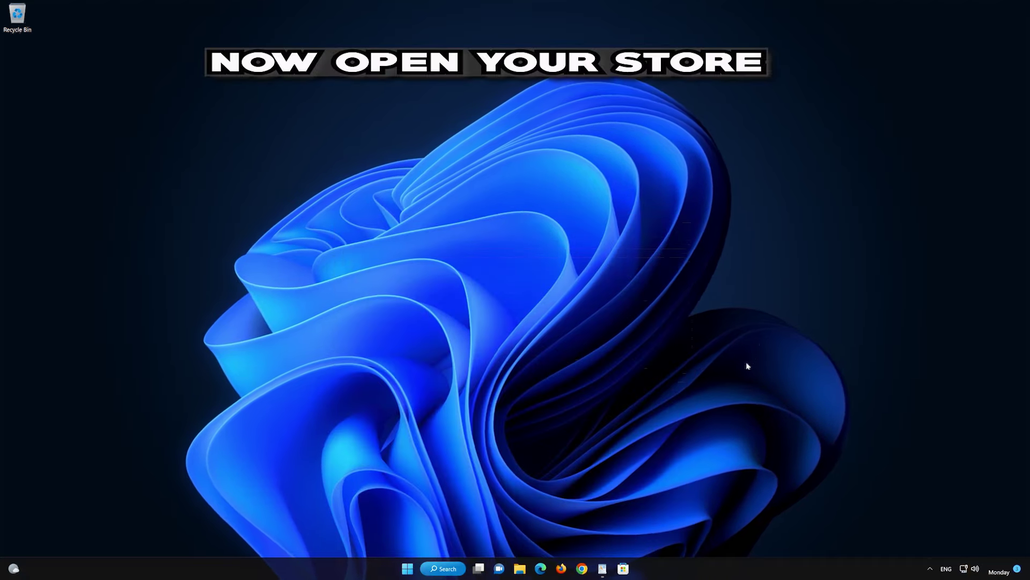
{"action": "left_click", "coordinate": [623, 568]}
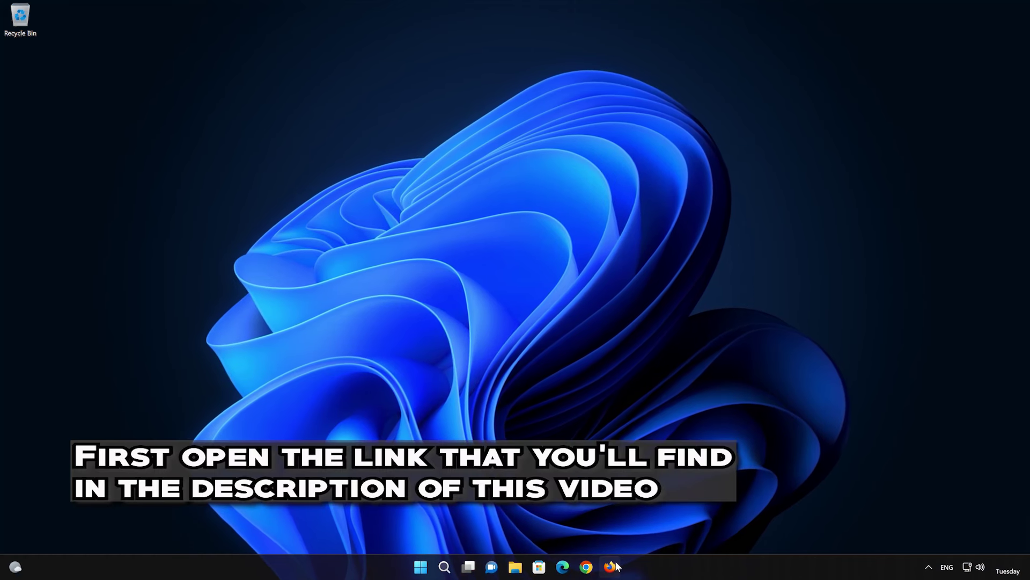
Step: In Firefox, load the copied microsoft.com/software-download/windows11 link, download the tool under Create Windows 11 Installation Media, and close the browser
{"action": "left_click", "coordinate": [612, 566]}
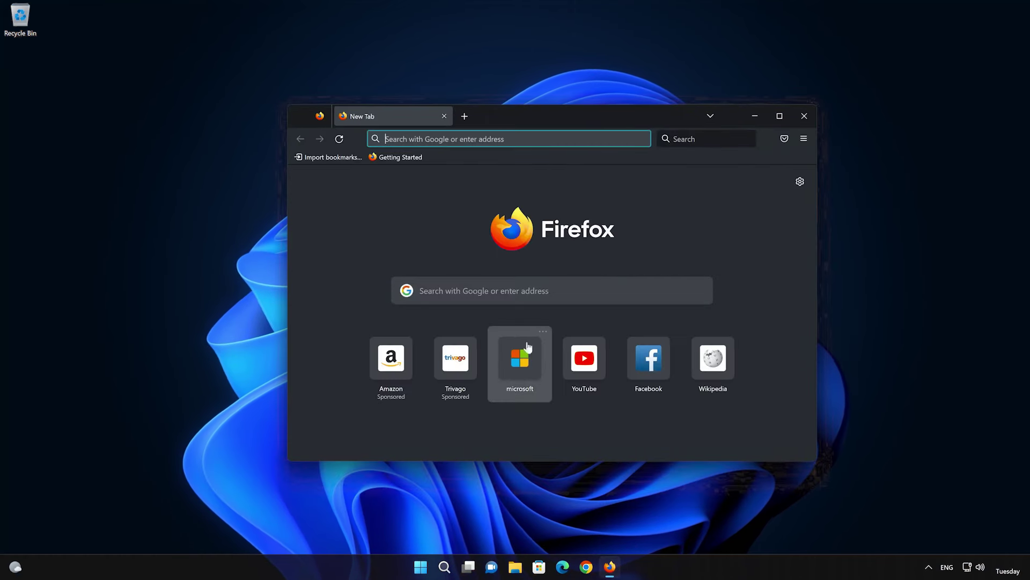
{"action": "right_click", "coordinate": [482, 139]}
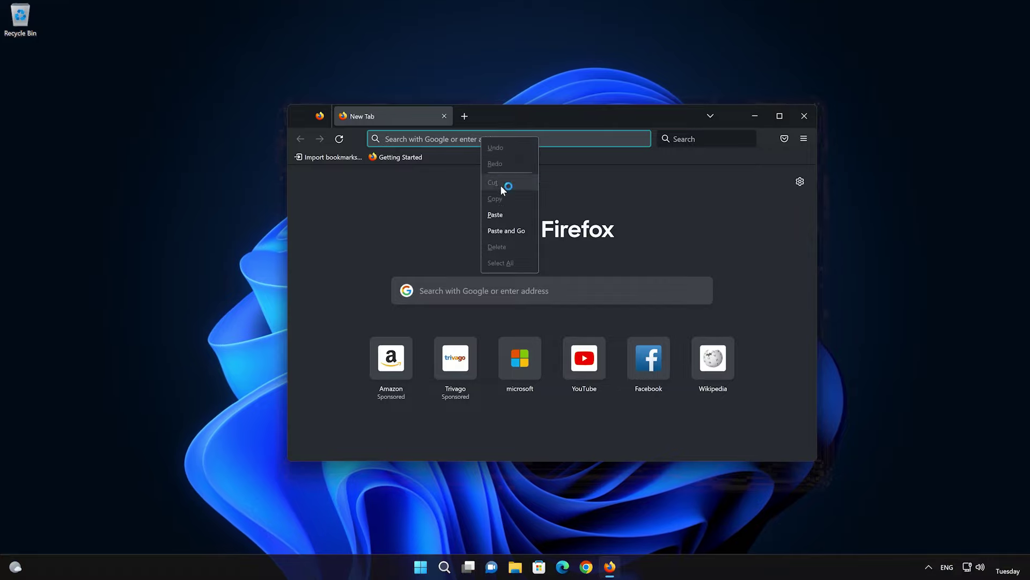
{"action": "left_click", "coordinate": [509, 229]}
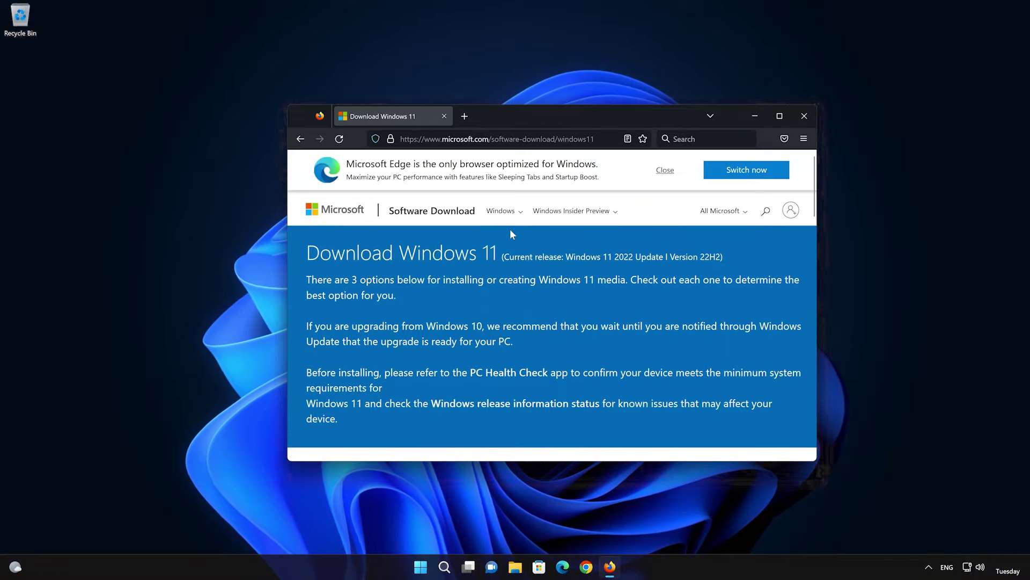
{"action": "scroll", "coordinate": [510, 231], "scroll_direction": "down", "scroll_amount": 10}
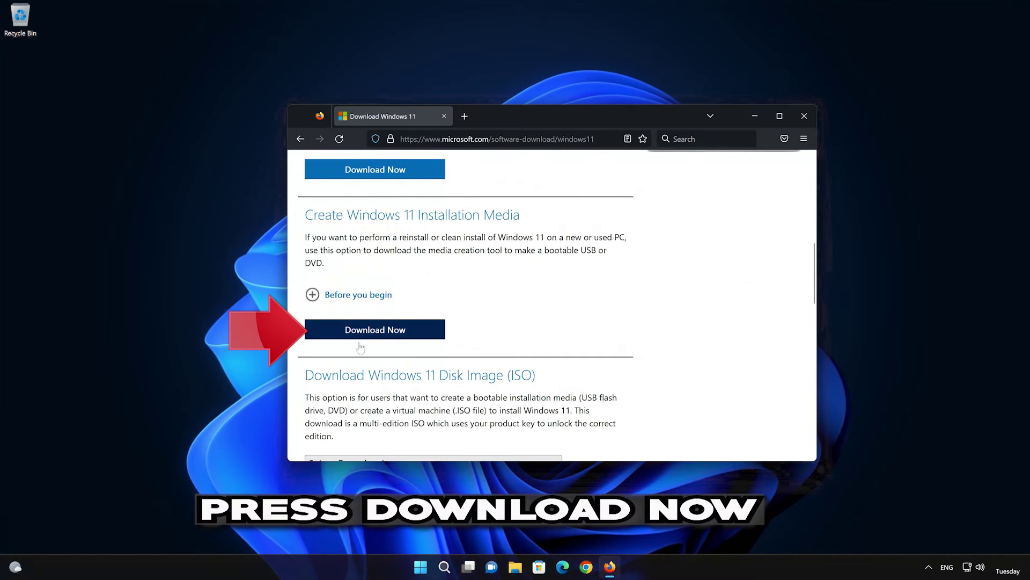
{"action": "left_click", "coordinate": [395, 333]}
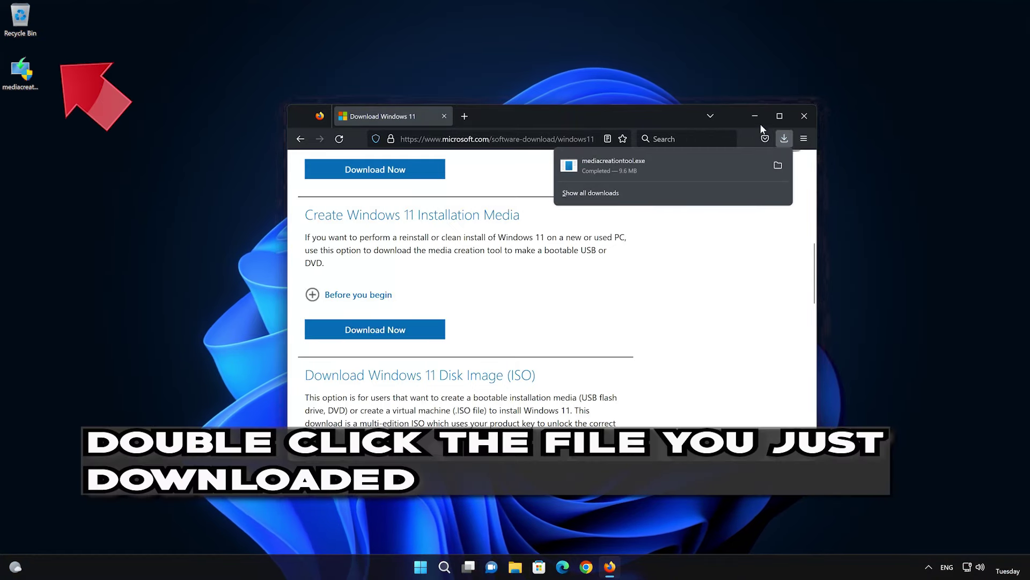
{"action": "left_click", "coordinate": [801, 117]}
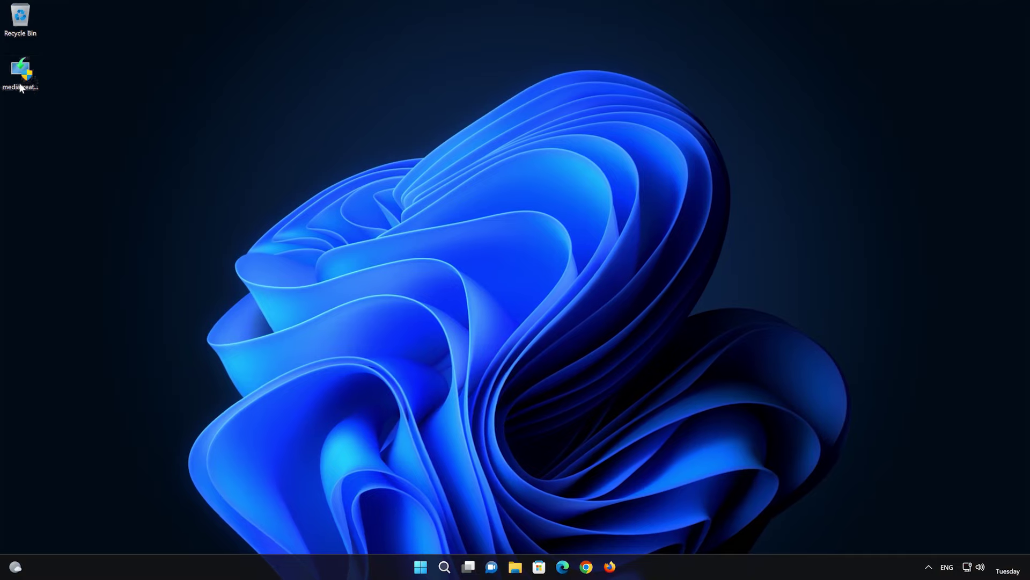
Step: Run the downloaded mediacreationtool with administrator permission, accept the license terms, and continue with the recommended language and edition
{"action": "double_click", "coordinate": [20, 75]}
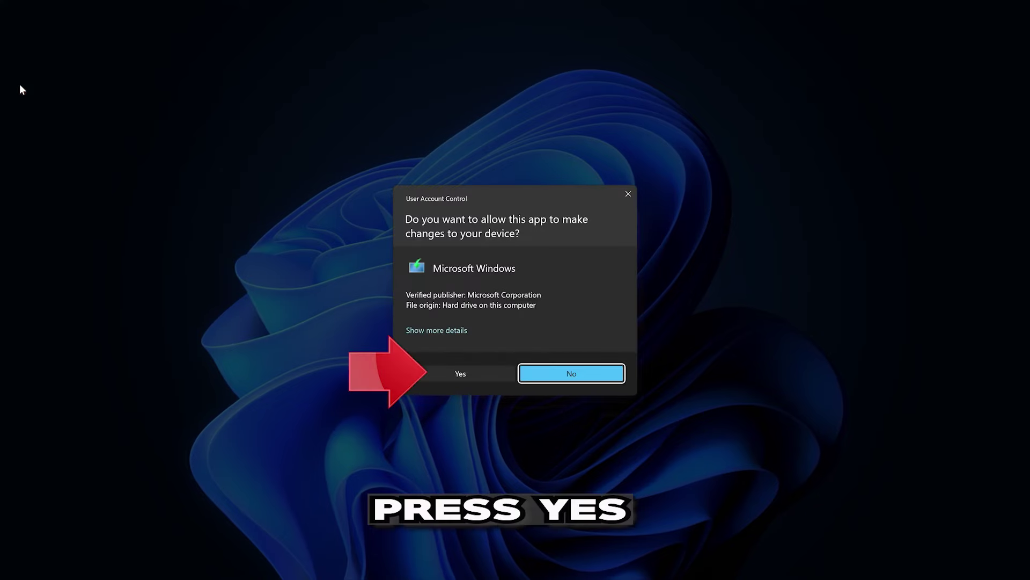
{"action": "left_click", "coordinate": [454, 377]}
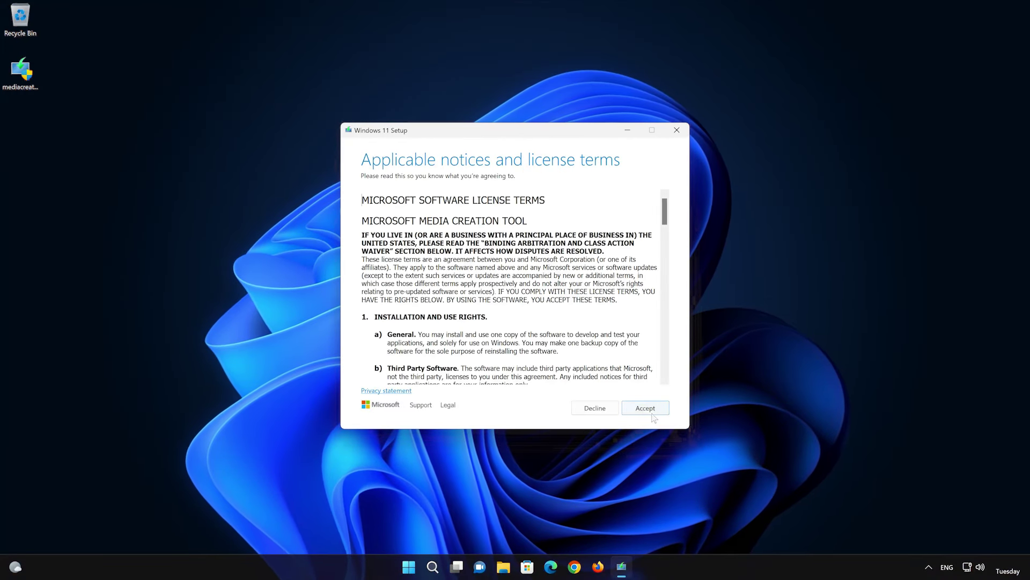
{"action": "left_click", "coordinate": [649, 409]}
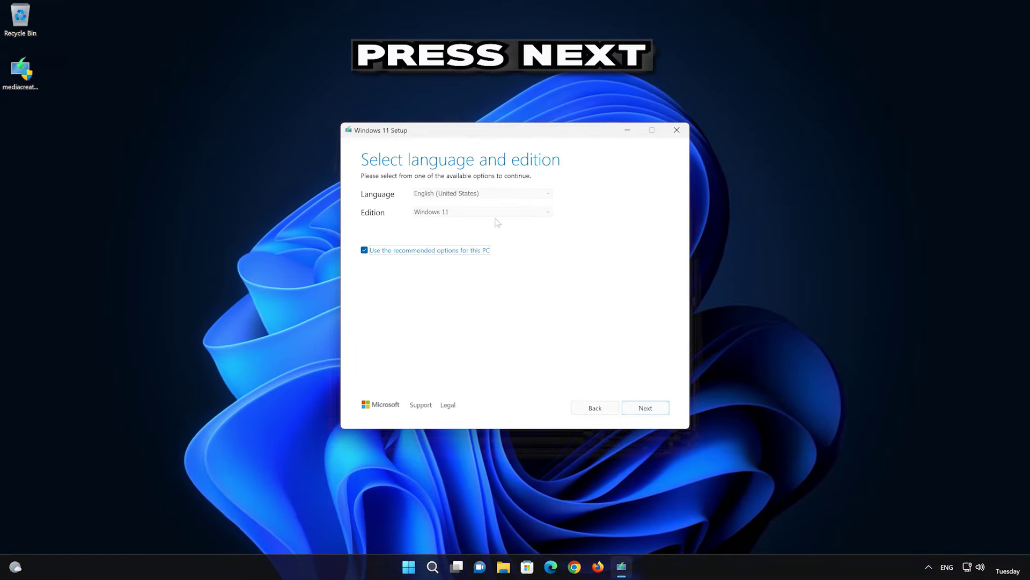
{"action": "left_click", "coordinate": [658, 412]}
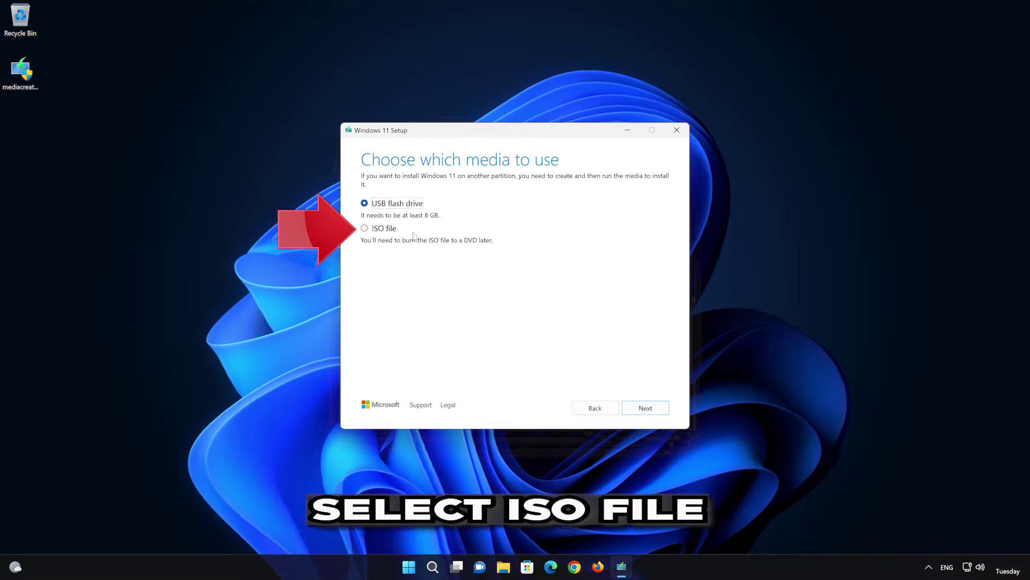
Step: Choose ISO file as the media, save it as Windows 11 on the Desktop, and finish the media creation setup
{"action": "left_click", "coordinate": [365, 229]}
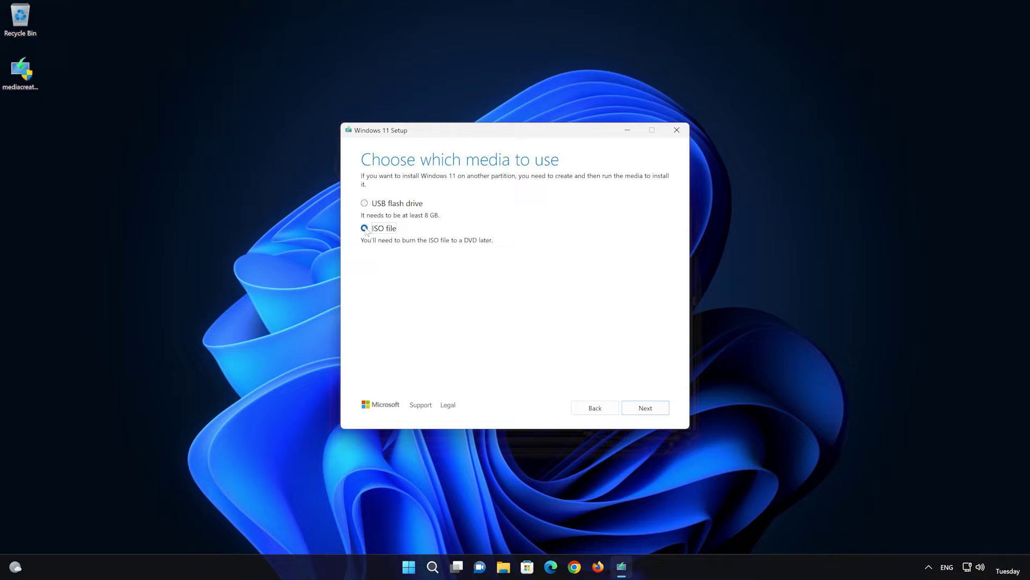
{"action": "left_click", "coordinate": [650, 410]}
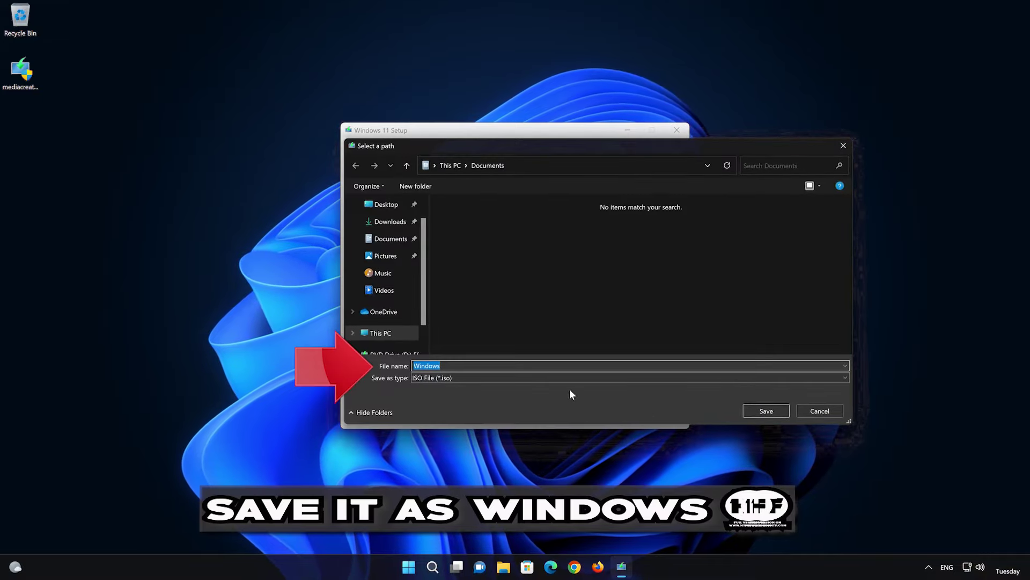
{"action": "left_click", "coordinate": [440, 366]}
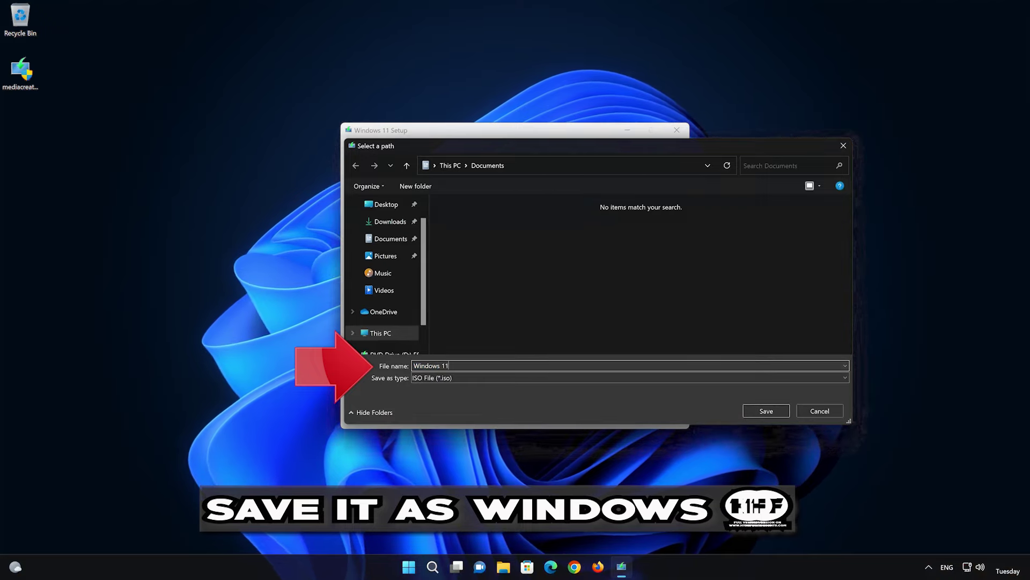
{"action": "left_click", "coordinate": [387, 205]}
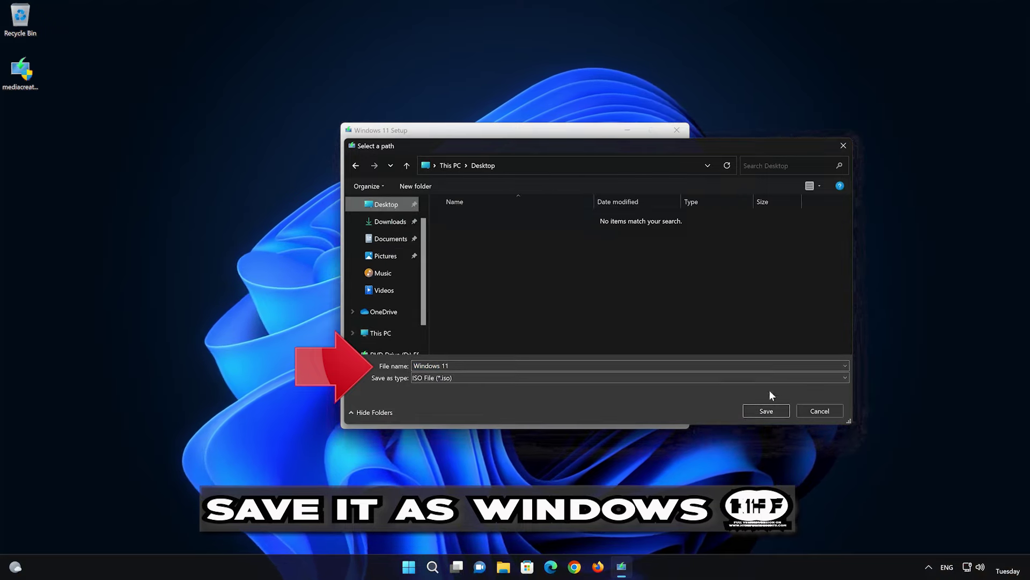
{"action": "left_click", "coordinate": [773, 411]}
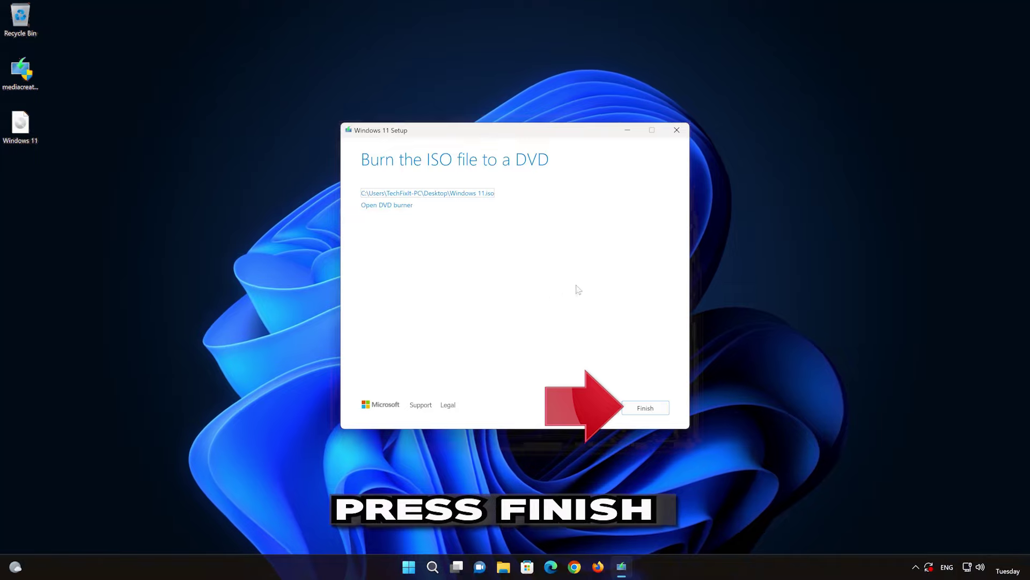
{"action": "left_click", "coordinate": [644, 408]}
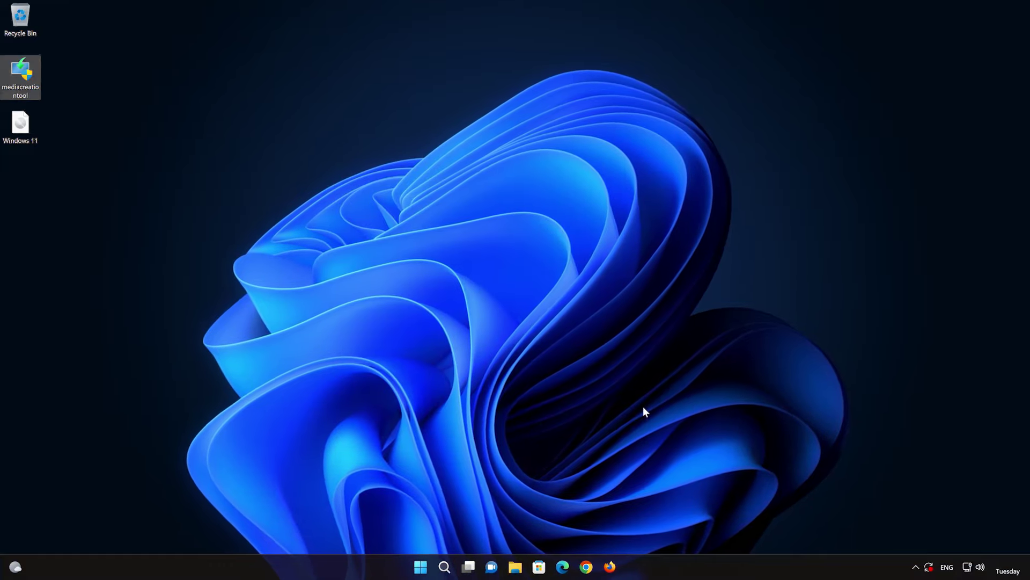
Step: Open the Windows 11 ISO on the desktop, run its setup application with administrator permission, and close the File Explorer window
{"action": "left_click", "coordinate": [19, 132]}
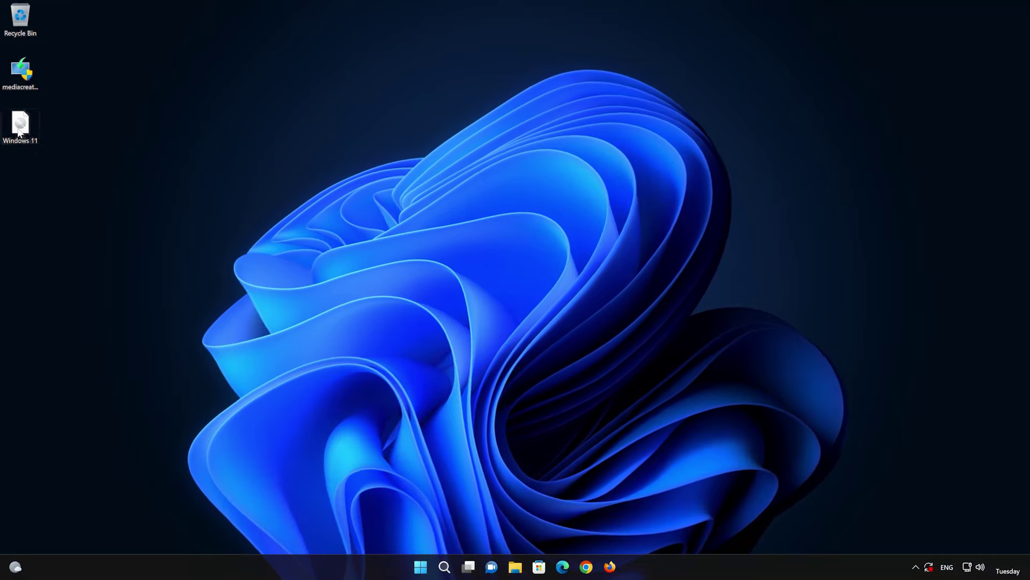
{"action": "double_click", "coordinate": [19, 132]}
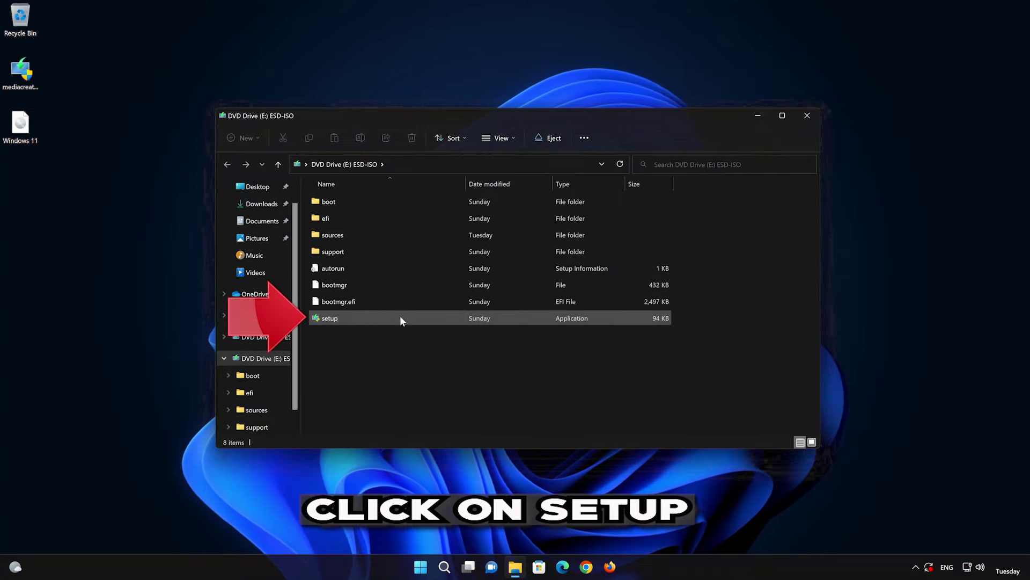
{"action": "double_click", "coordinate": [386, 319]}
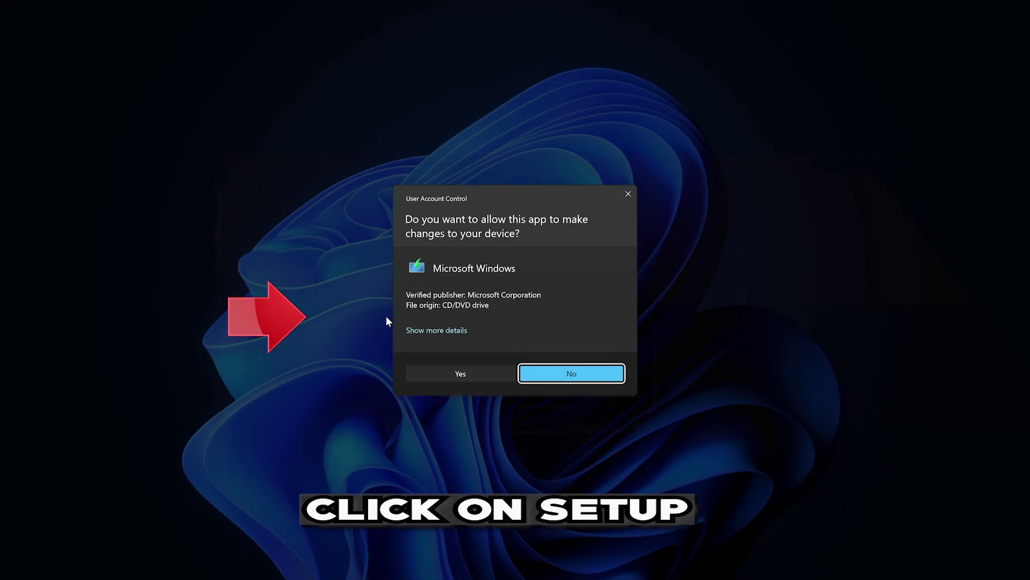
{"action": "left_click", "coordinate": [456, 374]}
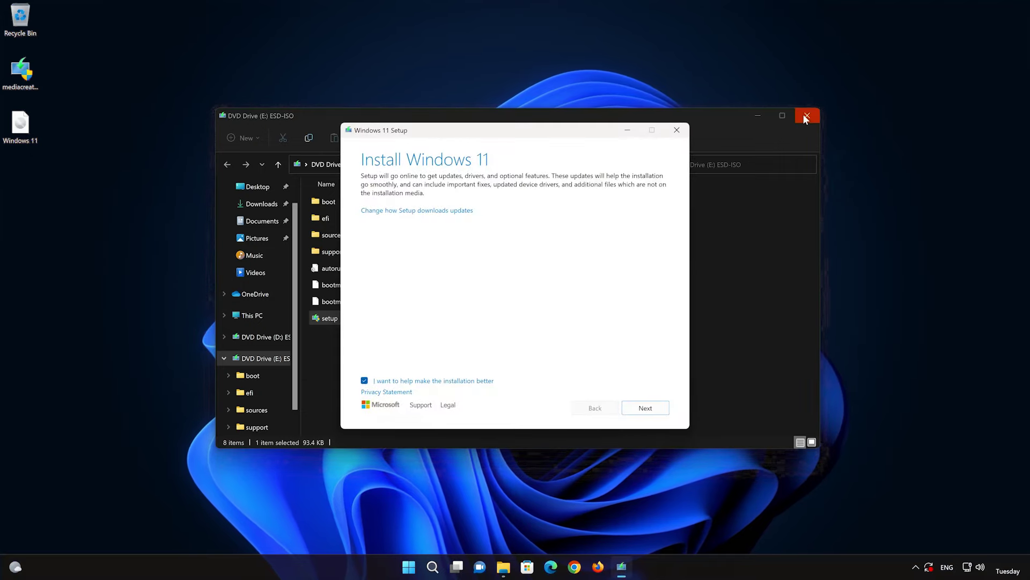
{"action": "left_click", "coordinate": [805, 117]}
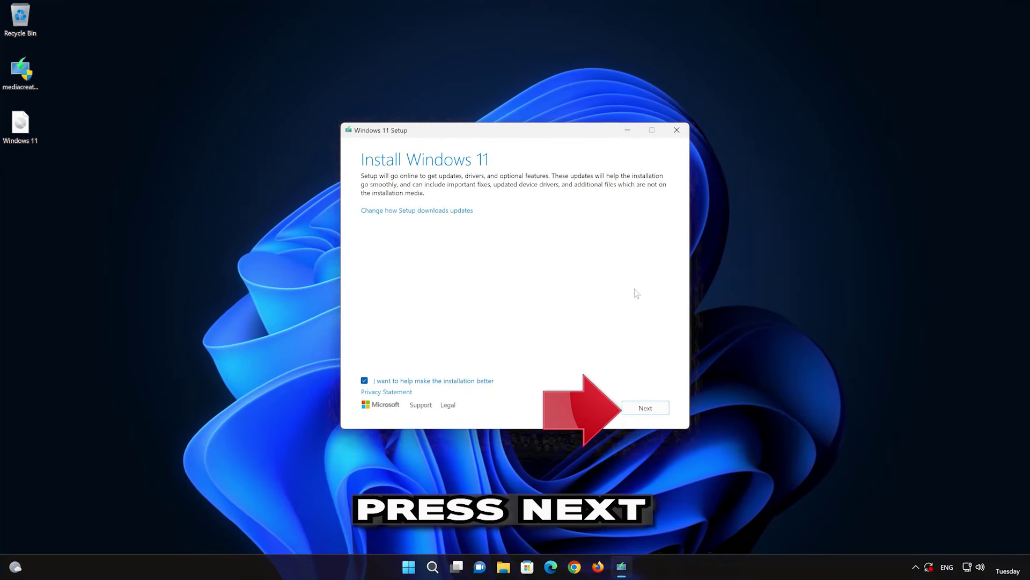
Step: Proceed through Windows 11 Setup, accept the license terms, and start installing Windows 11 Pro while keeping personal files and apps
{"action": "left_click", "coordinate": [647, 410]}
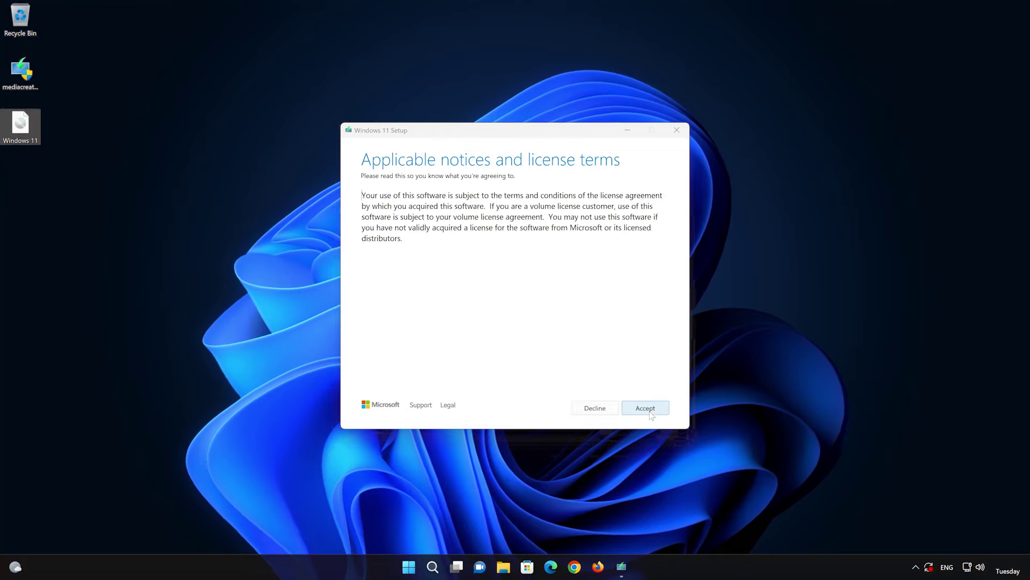
{"action": "left_click", "coordinate": [647, 409]}
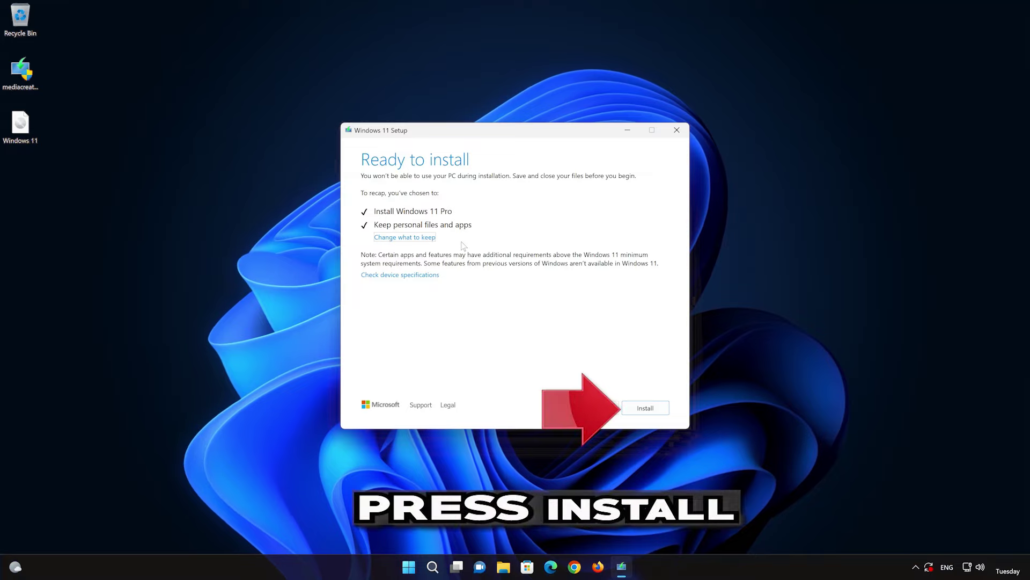
{"action": "left_click", "coordinate": [659, 411]}
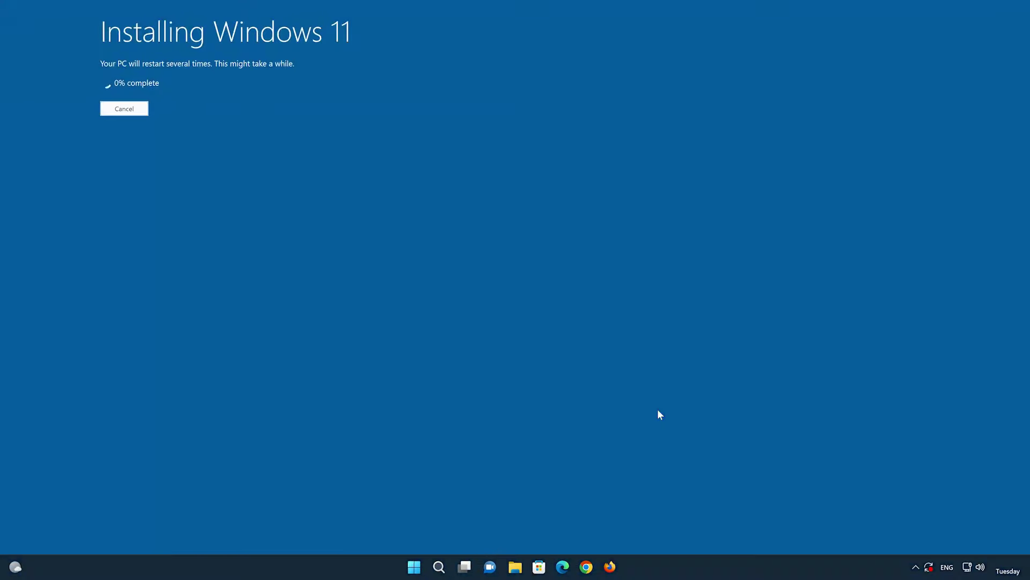